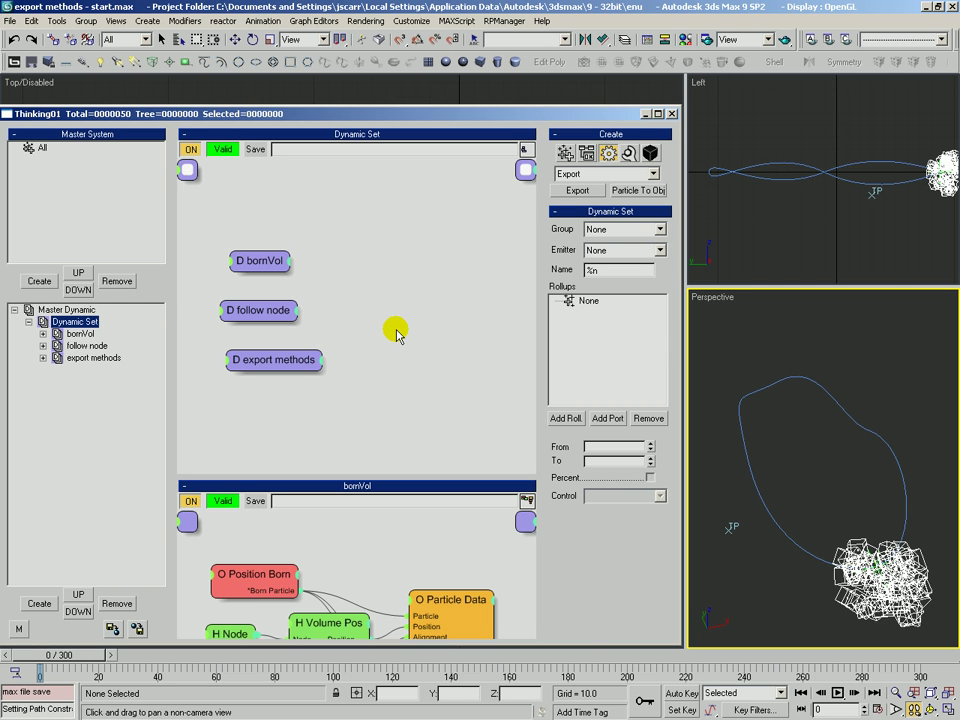
Step: Review the settings of the All particle group and show the Export category of operators for the dynamic set
left_click(38, 147)
scroll(619, 332, "down", 5)
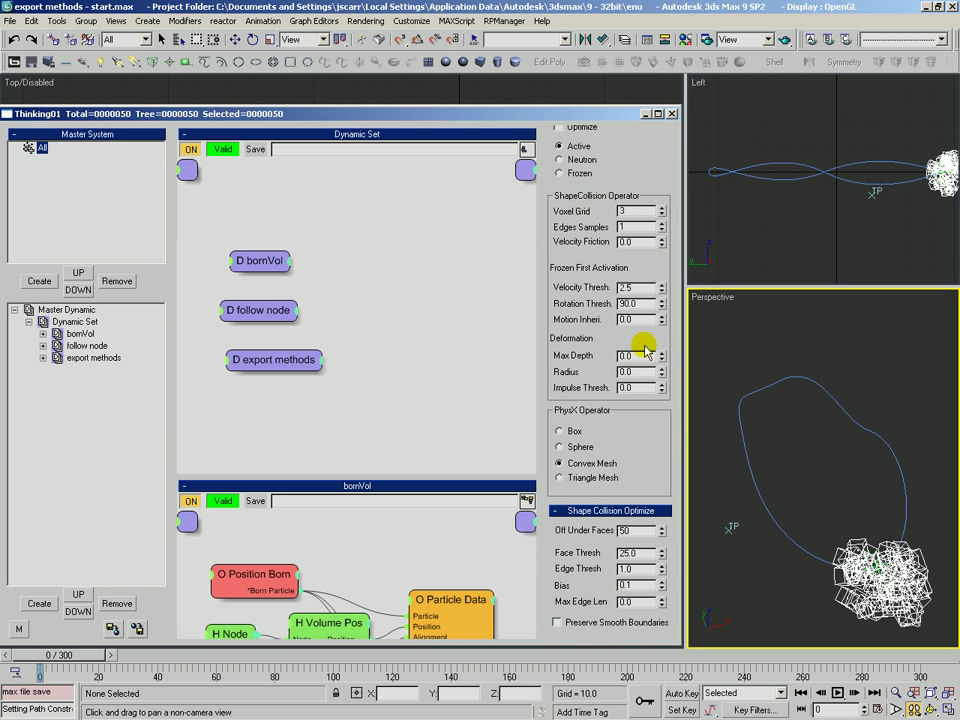
left_click(380, 238)
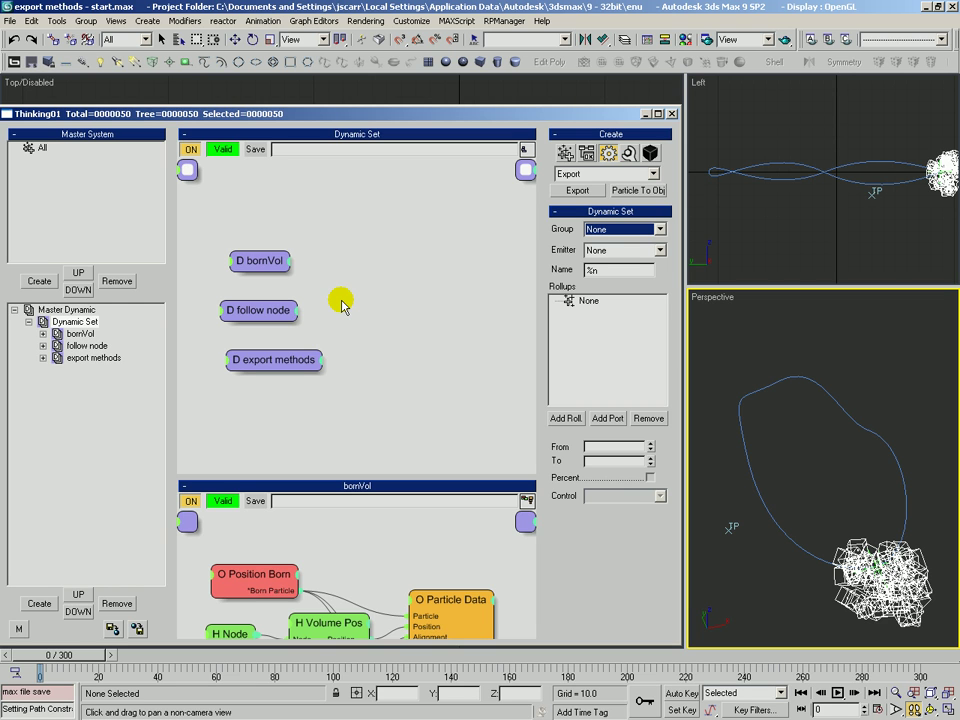
left_click(602, 174)
left_click(634, 247)
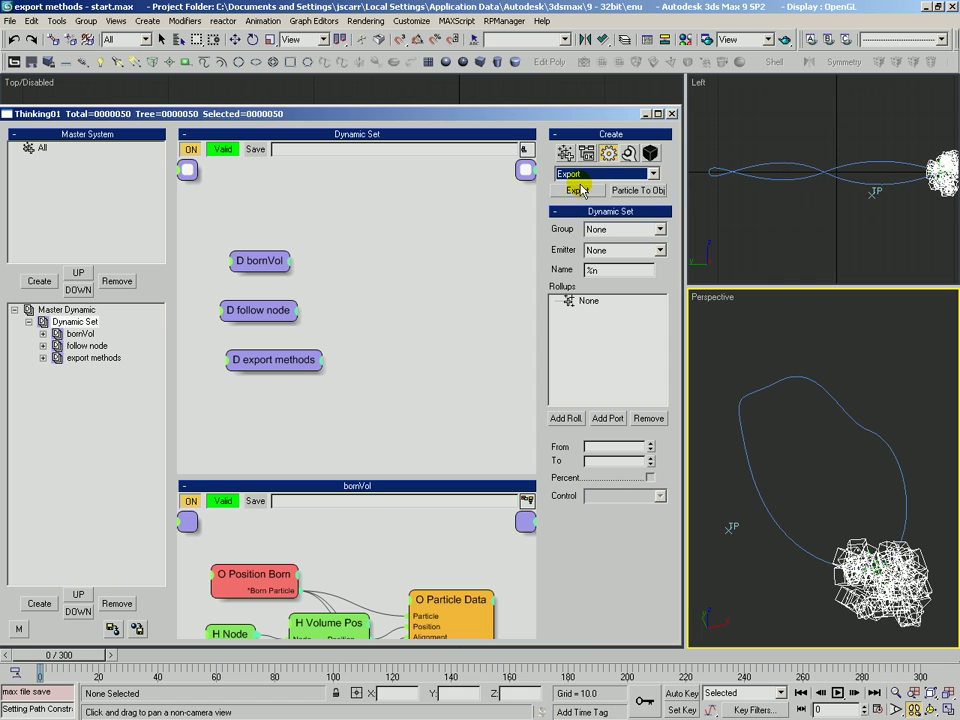
Step: Go through the bornVol and follow node dynamic sets and open the network of the export methods set
left_click(253, 265)
left_click(270, 340)
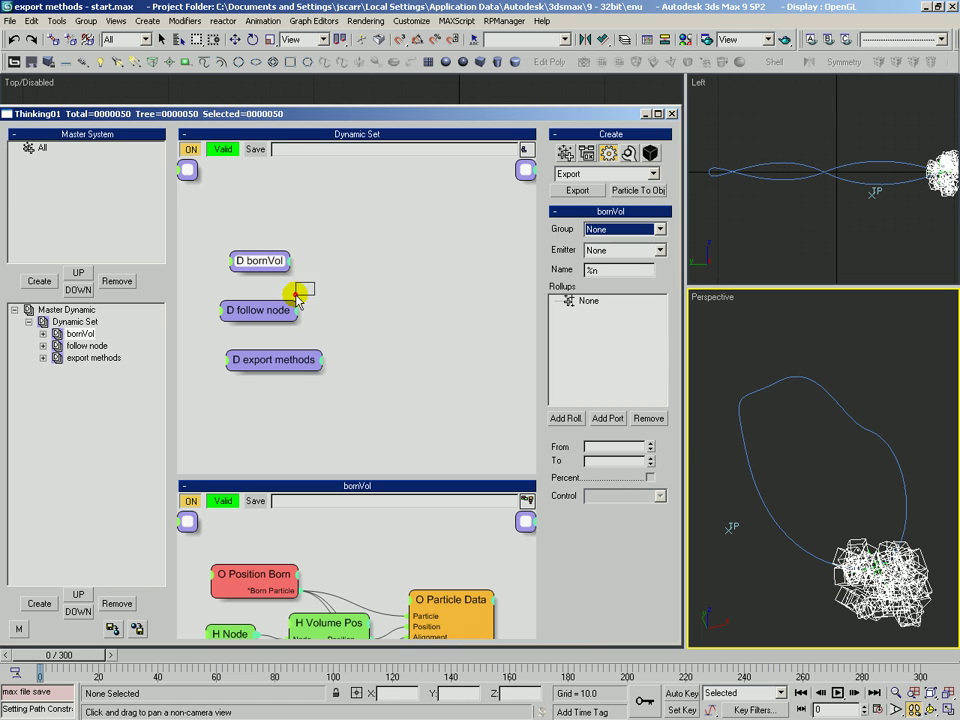
left_click(257, 311)
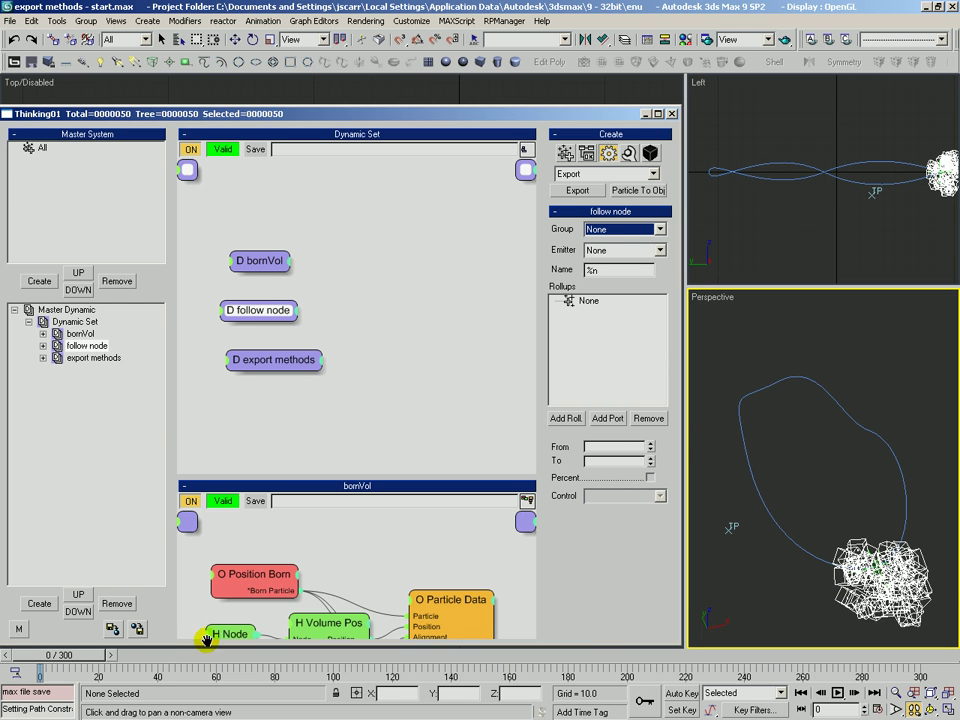
left_click(300, 355)
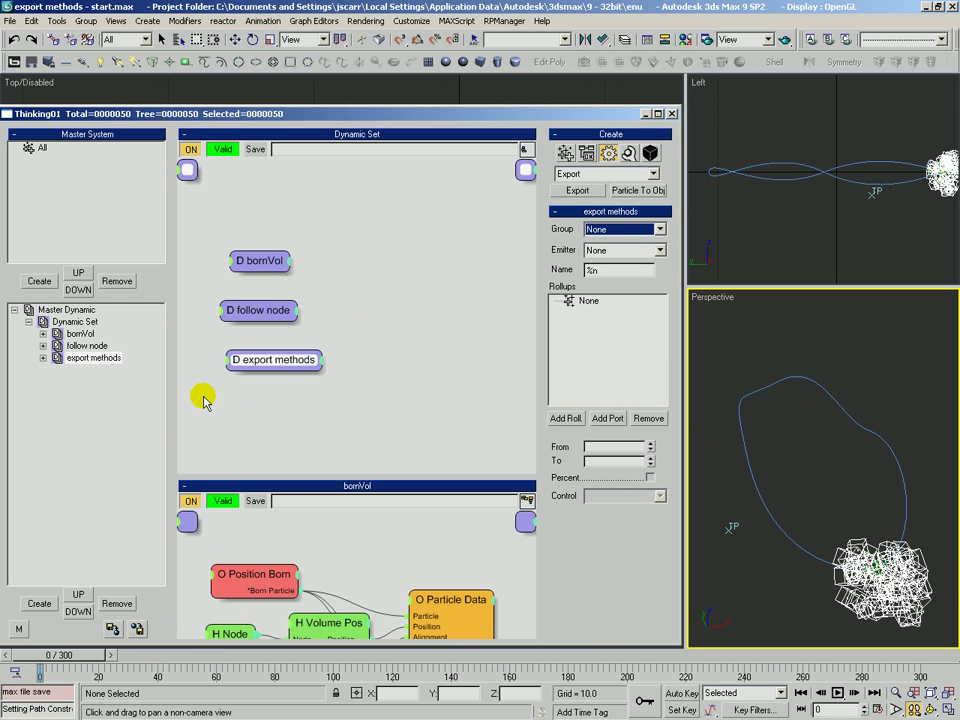
left_click(88, 346)
left_click(84, 359)
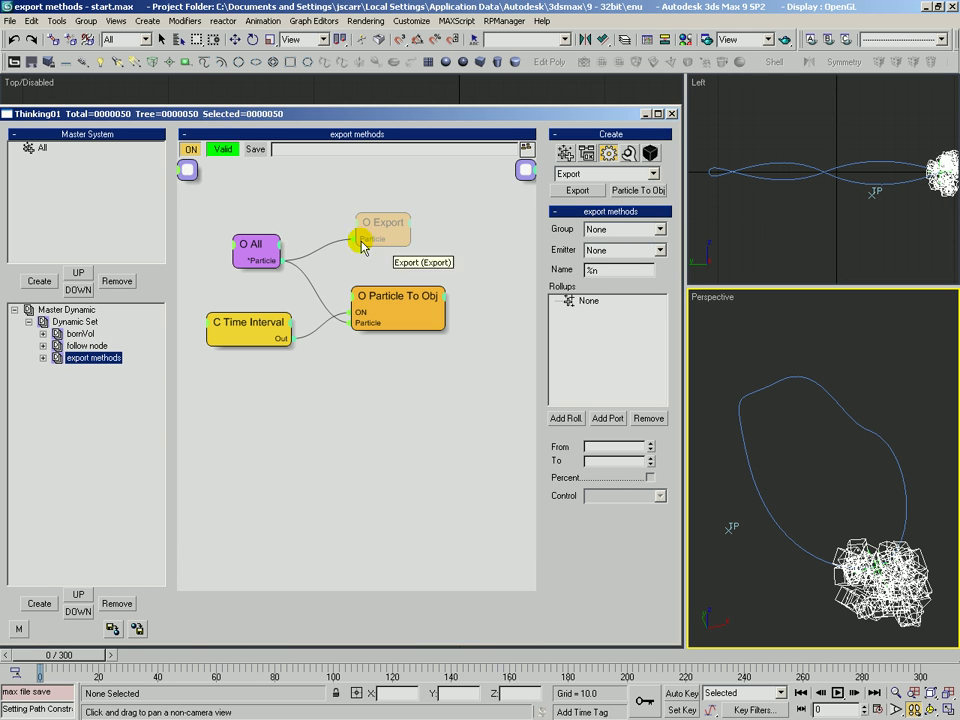
Step: Disable the Particle To Obj operator, scrub the particle animation to frame 270 and return to frame 0
right_click(396, 300)
left_click(378, 304)
left_click_drag(64, 654, 832, 680)
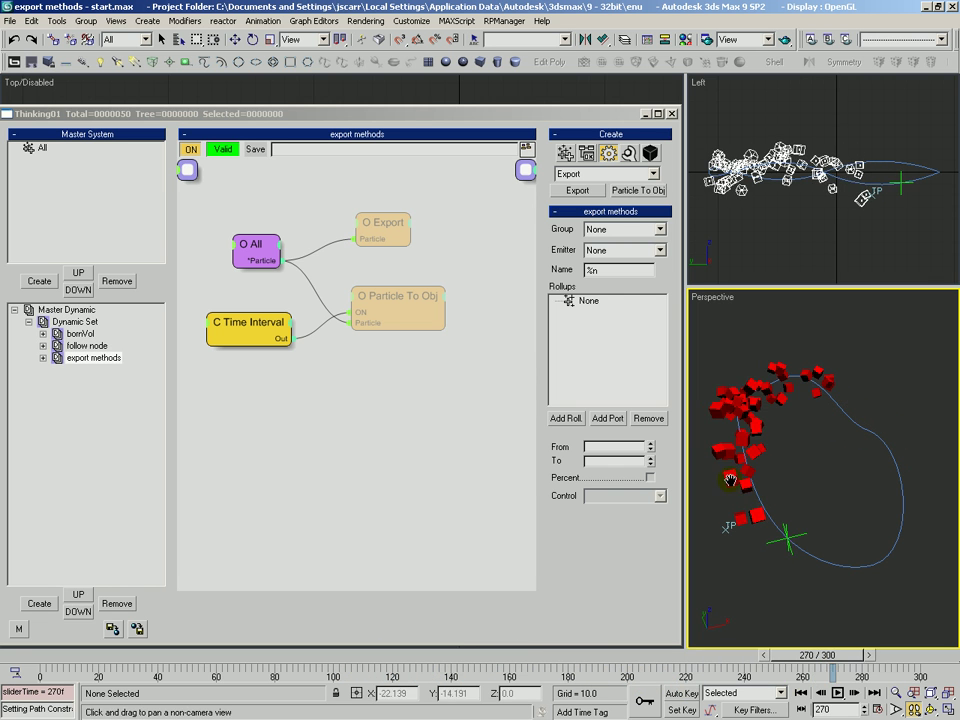
left_click(52, 658)
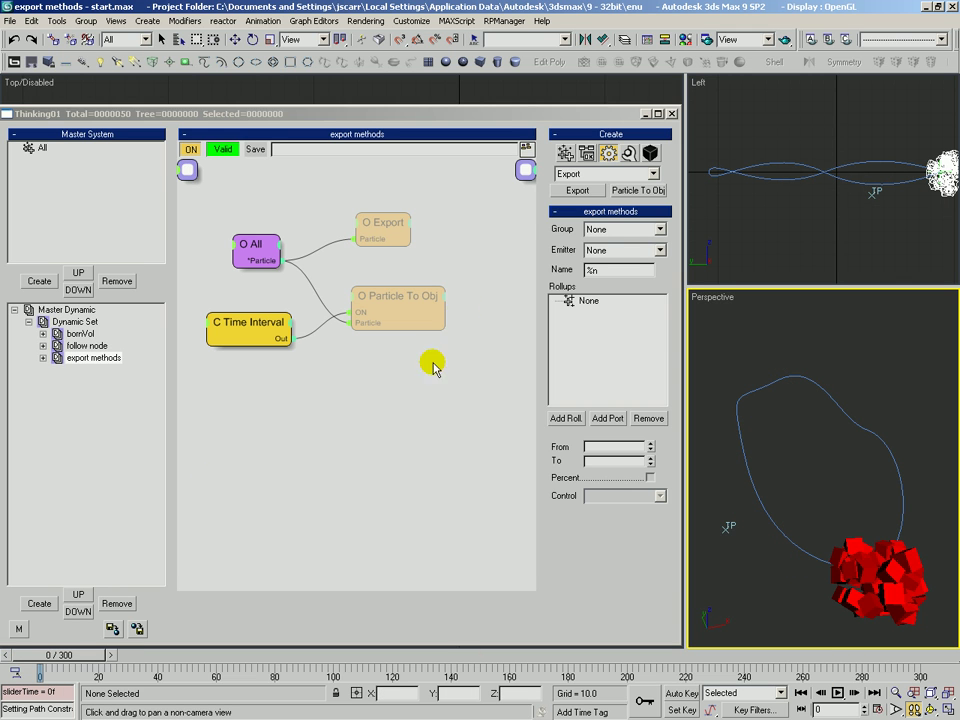
Step: Enable the Particle To Obj operator in the export methods network
left_click(397, 297)
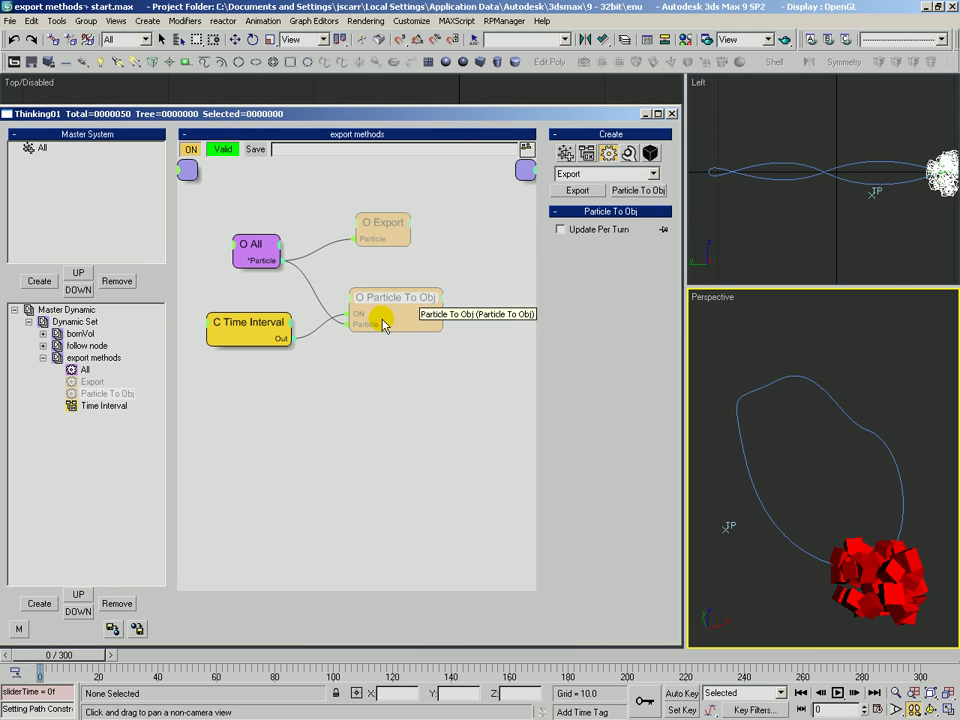
right_click(397, 300)
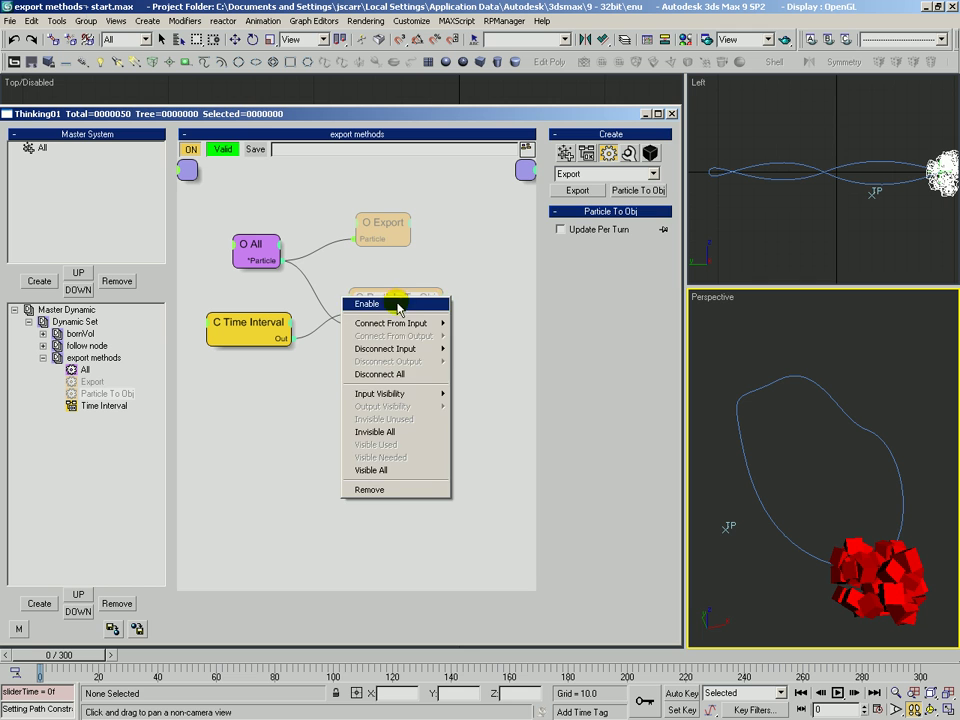
left_click(386, 305)
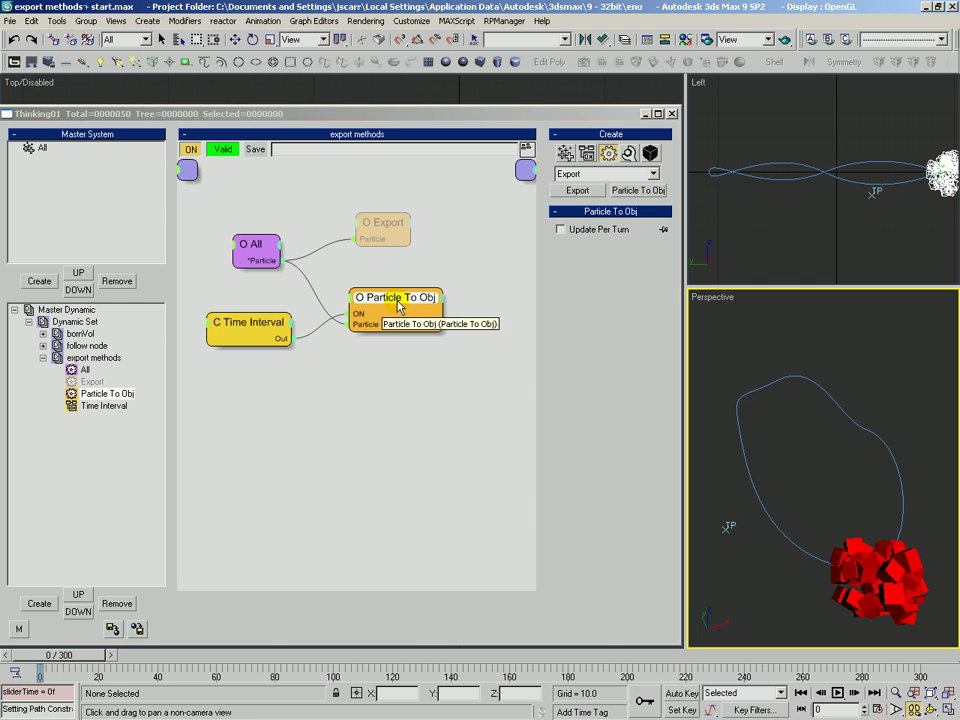
left_click_drag(391, 312, 388, 311)
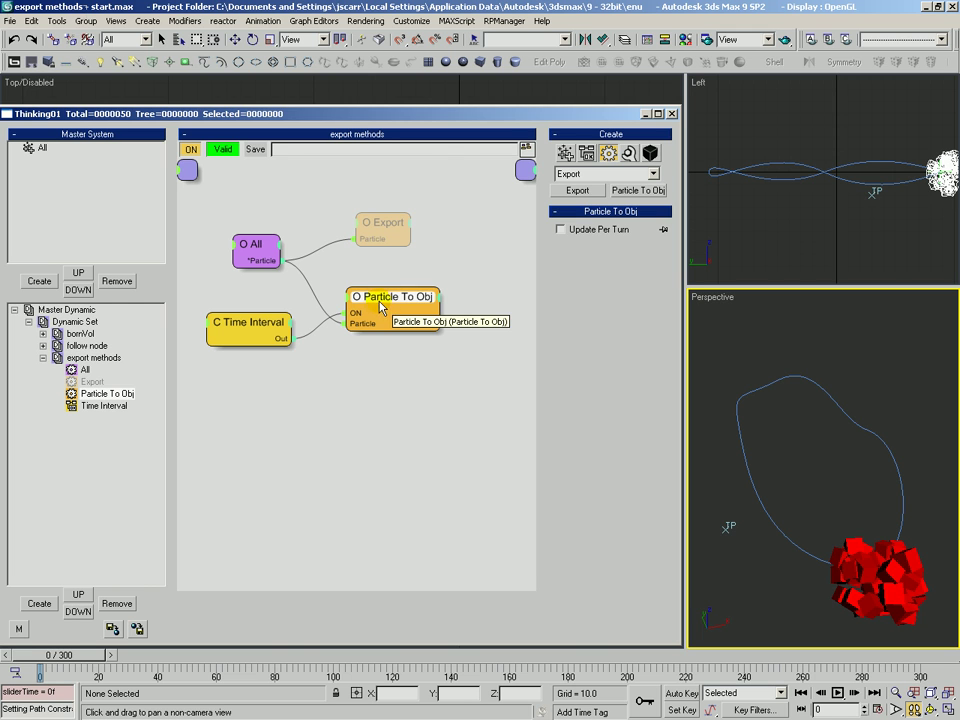
Step: Inspect the parameters of the Time Interval condition and the Particle To Obj operator it feeds
left_click_drag(268, 325, 265, 321)
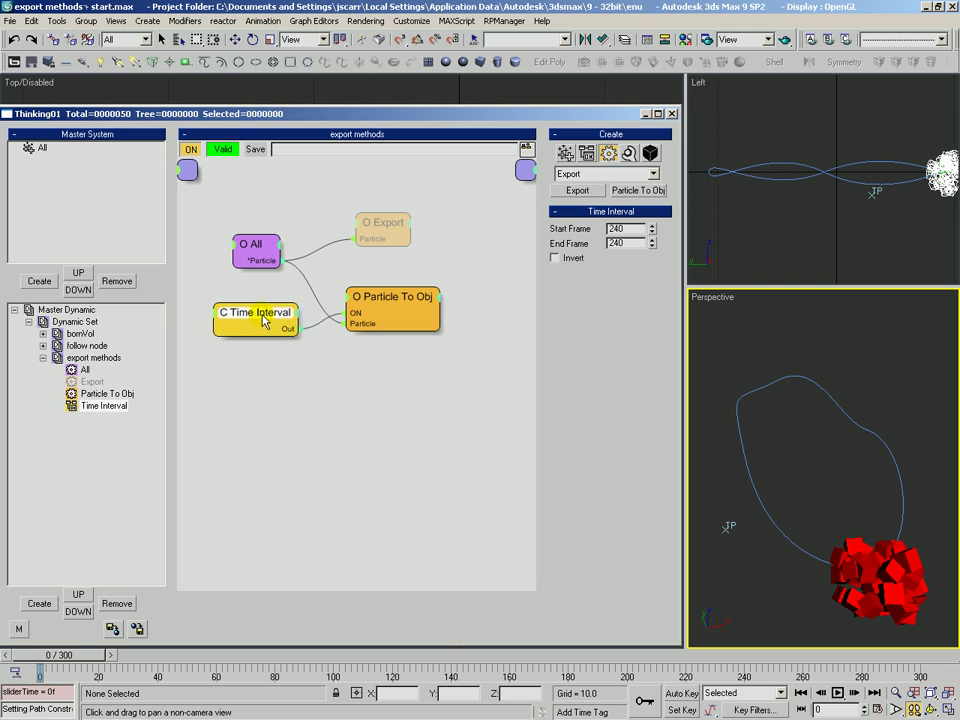
left_click(403, 300)
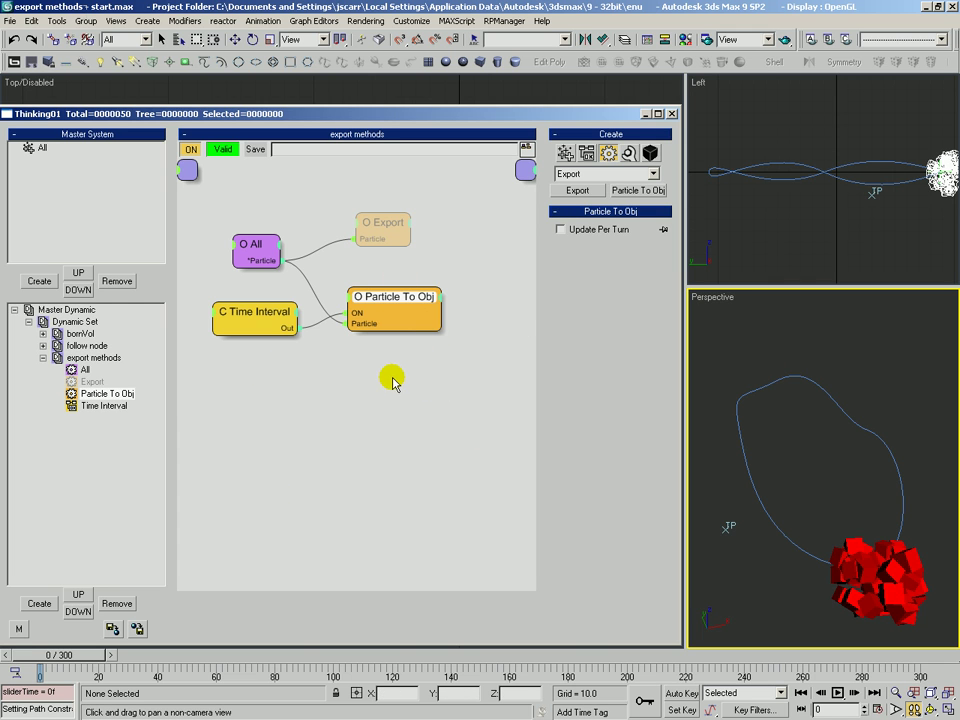
left_click(257, 318)
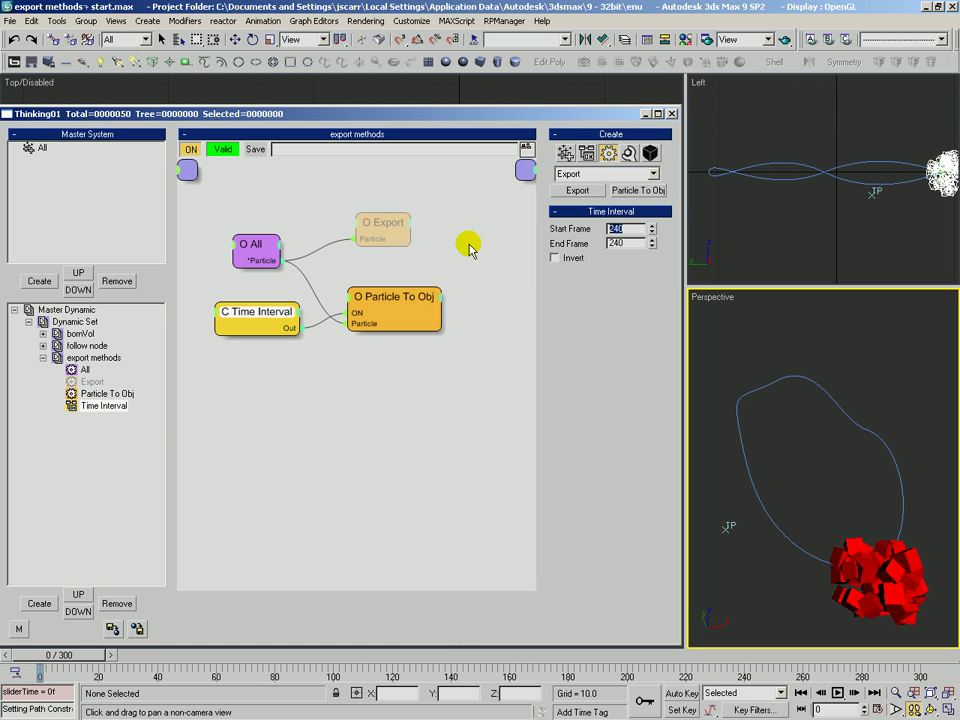
left_click(284, 399)
Step: Scrub the timeline to frame 248 so the particles are converted to objects, framing them closely in the Perspective view
left_click_drag(857, 326, 845, 370)
left_click_drag(80, 656, 768, 681)
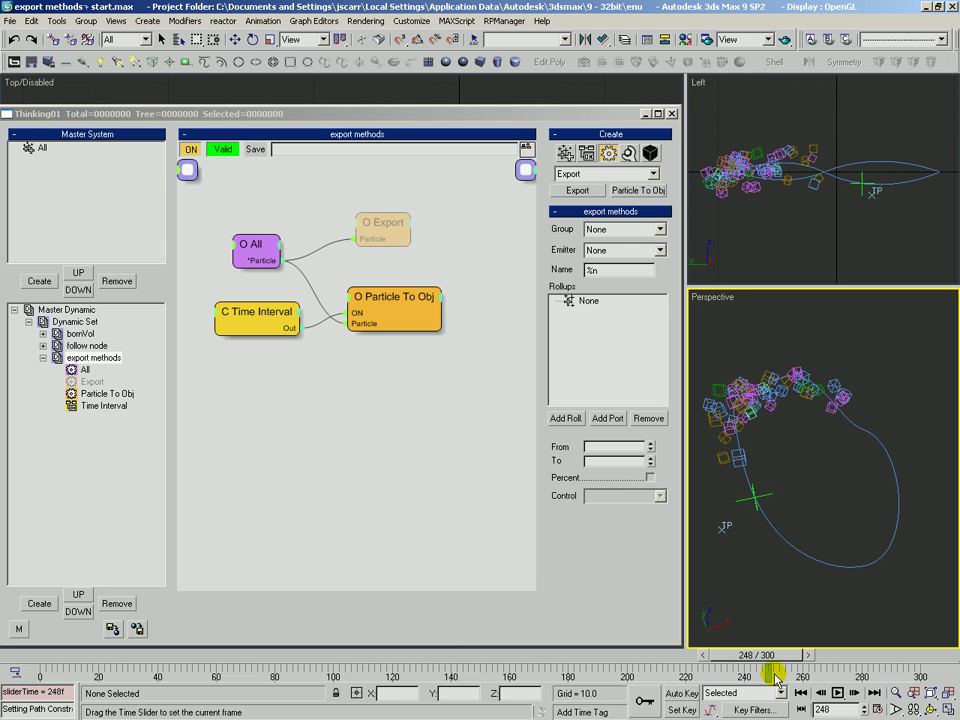
key("alt+z")
left_click_drag(796, 420, 820, 393)
Step: Select individual converted cubes in the Perspective view to check an object's name and parameters, and clear the selection
key("q")
left_click(793, 408)
left_click(775, 430)
left_click(768, 412)
key("3")
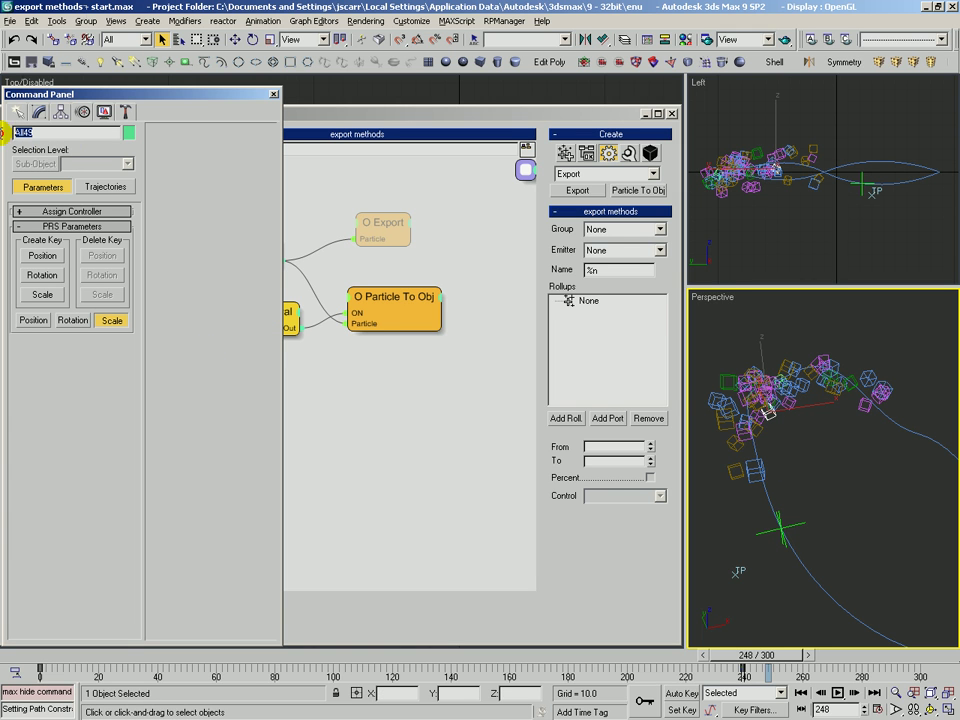
left_click(829, 441)
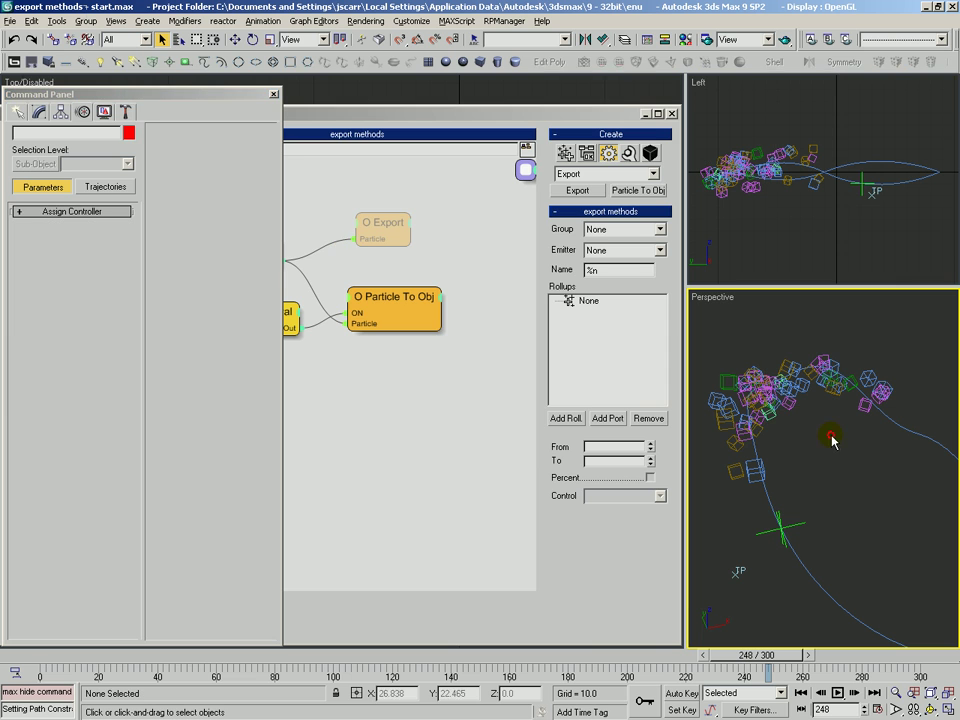
Step: Examine the generated All objects in the Select Objects list and close it without selecting any
key("h")
left_click(336, 180)
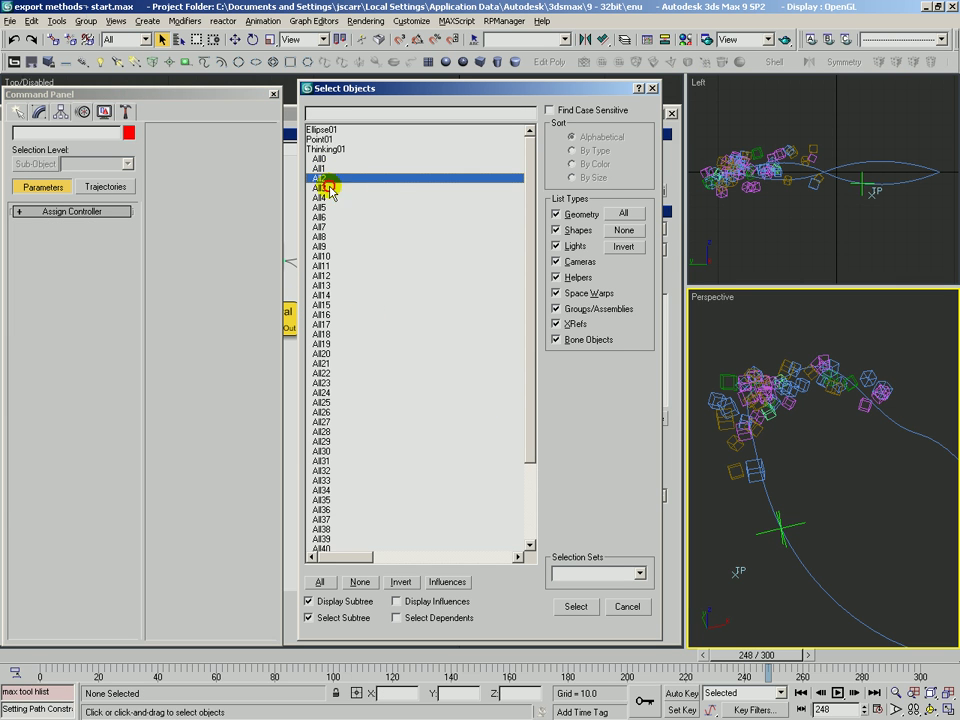
scroll(430, 420, "down", 4)
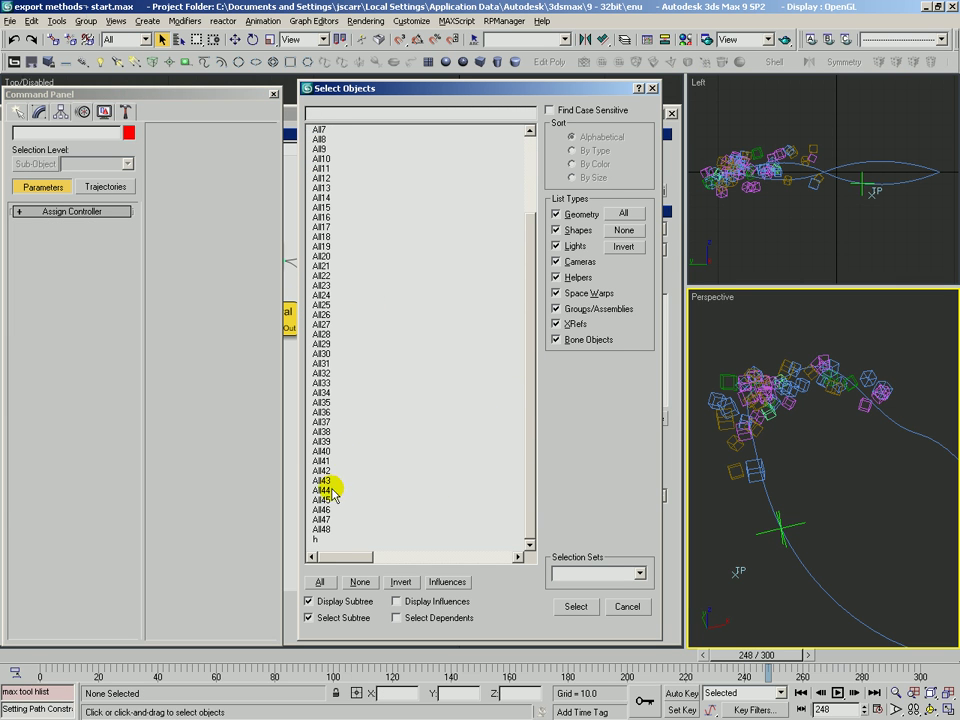
left_click(325, 402)
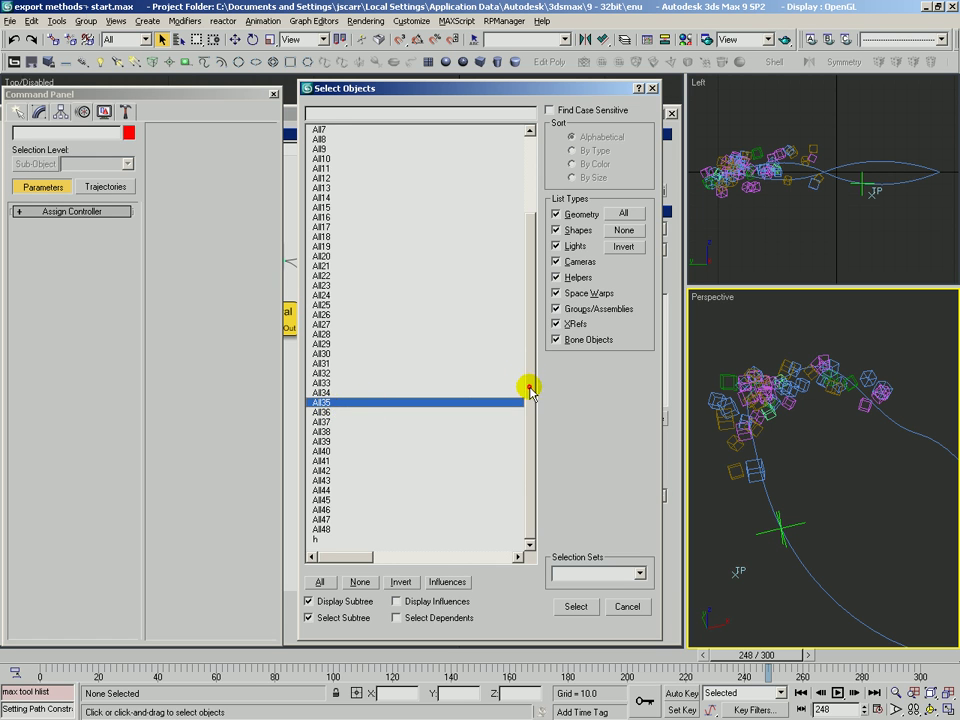
scroll(523, 369, "up", 3)
left_click(624, 607)
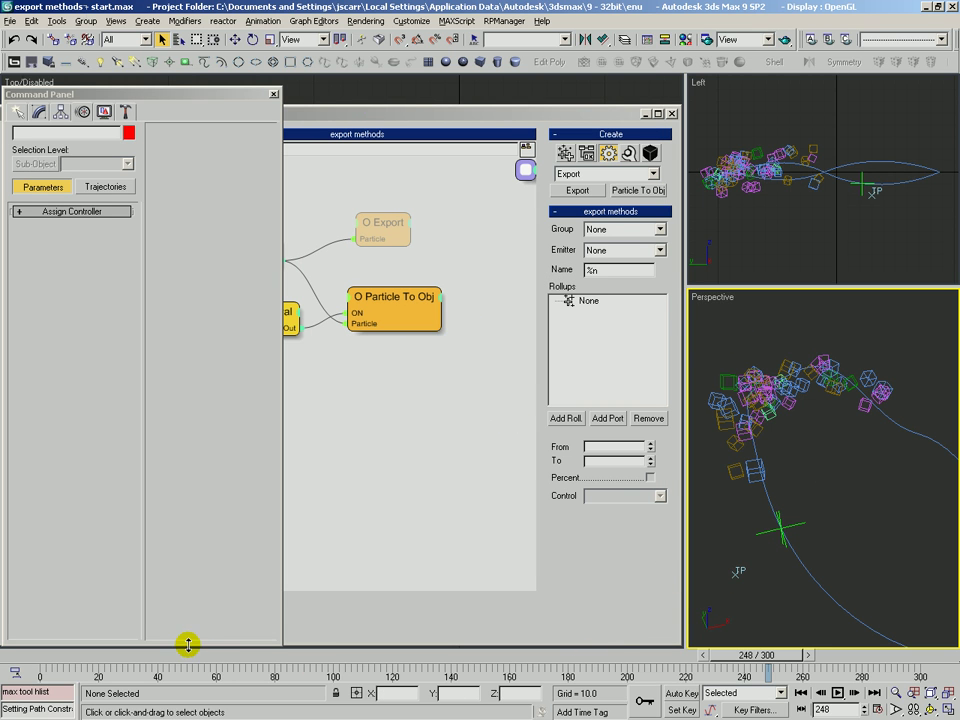
Step: Rewind to frame 0, scrub the animation forward to frame 244 and display the Perspective view shaded
left_click(47, 658)
key("alt+z")
left_click_drag(782, 465, 796, 513)
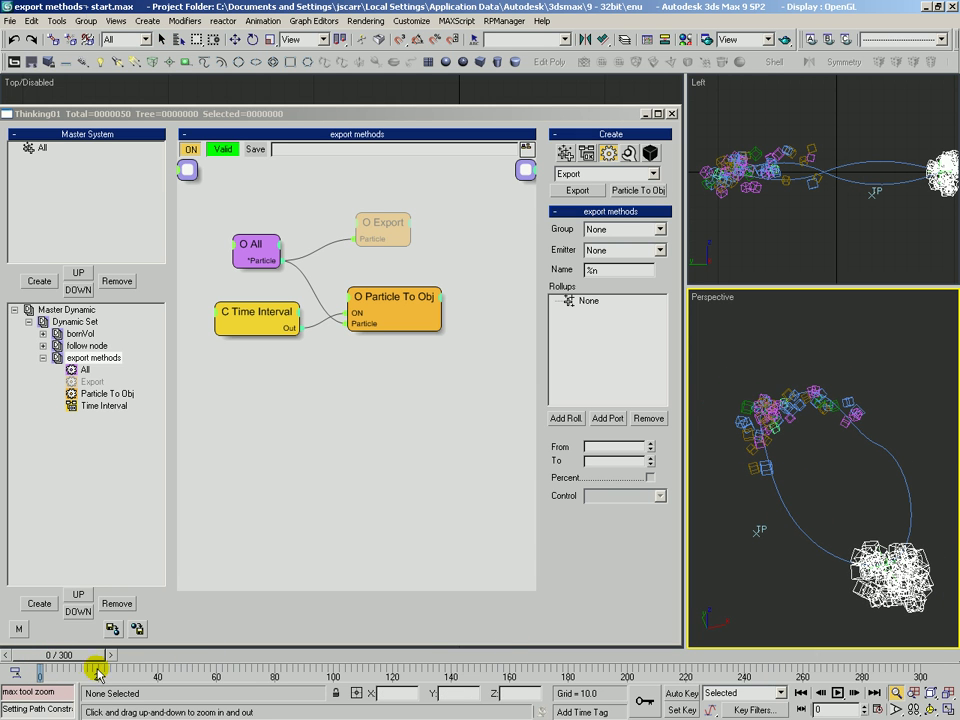
mouse_move(92, 657)
left_mouse_down()
mouse_move(771, 662)
mouse_move(760, 682)
mouse_move(780, 658)
left_mouse_up()
key("alt+z")
left_click_drag(797, 448, 792, 325)
key("F3")
left_click_drag(726, 657, 740, 658)
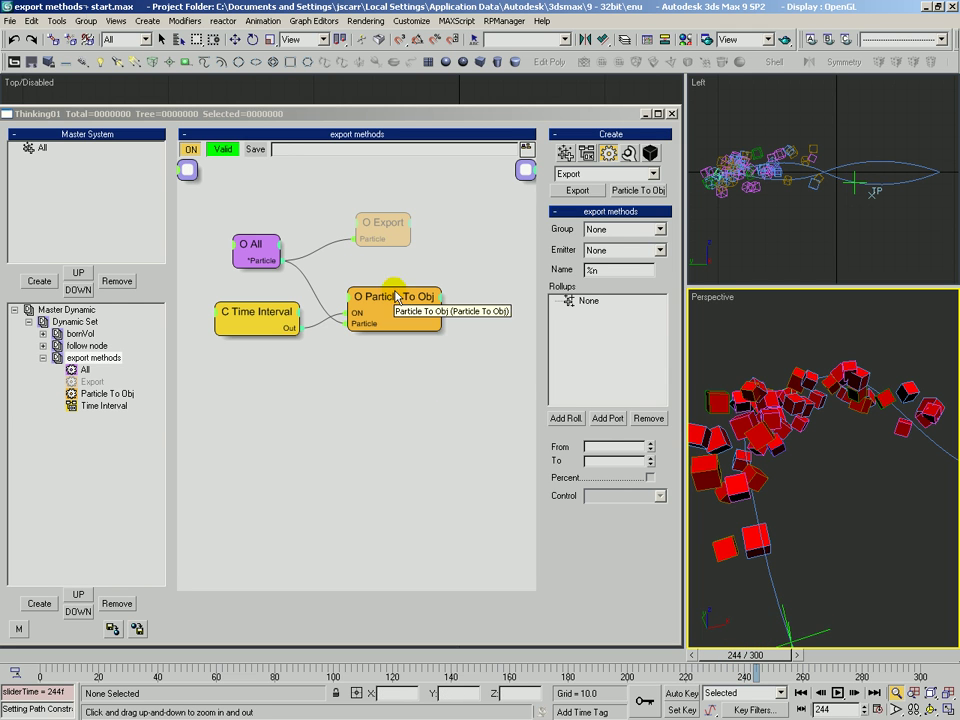
scroll(776, 457, "down", 3)
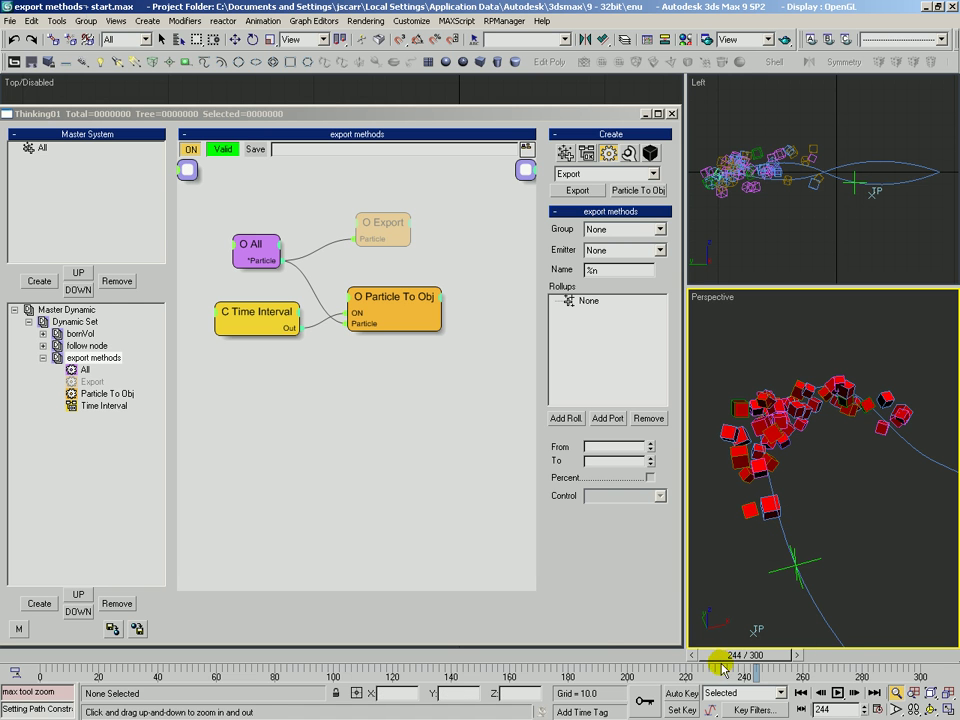
Step: Select the lowest converted cube and scrub between frames 110 and 240 to compare the moving particles with the converted objects
left_click_drag(731, 667, 429, 670)
key("q")
left_click(742, 512)
key("alt+z")
left_click_drag(770, 461, 770, 485)
left_click_drag(459, 656, 408, 652)
key("alt+z")
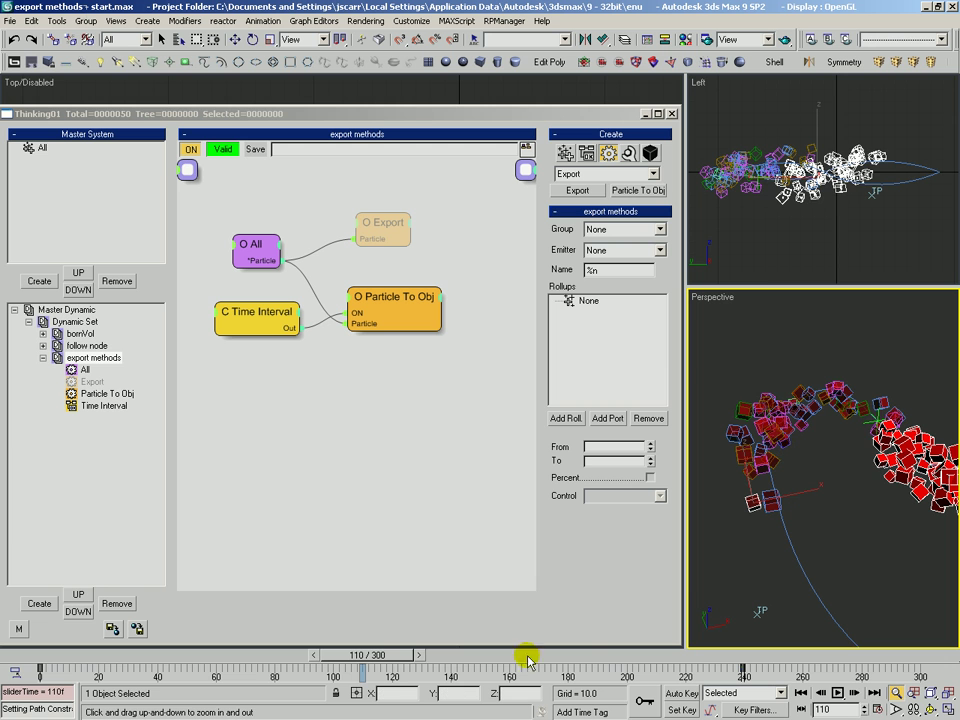
left_click_drag(406, 655, 594, 656)
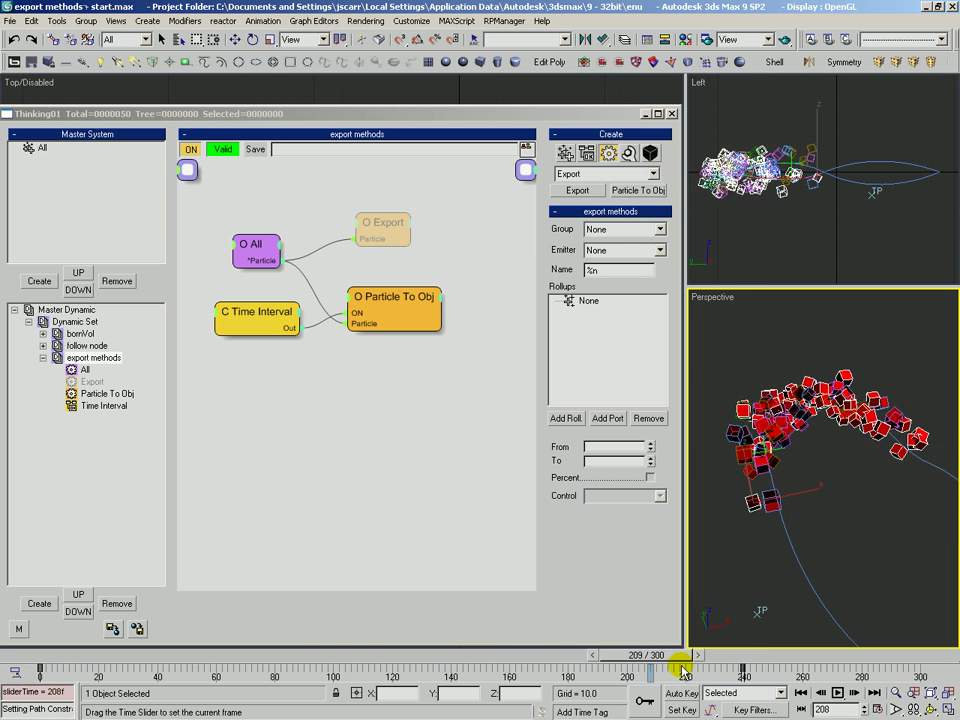
left_click_drag(686, 672, 785, 656)
key("alt+z")
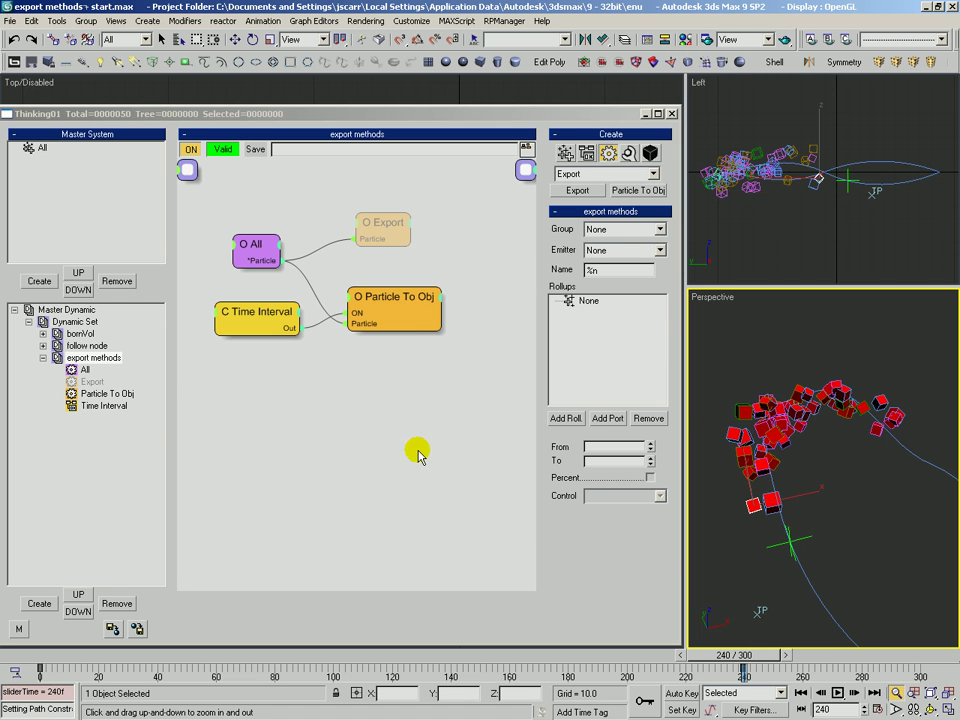
Step: Return to frame 0 and disable the Particle To Obj operator
left_click(434, 405)
left_click(410, 297)
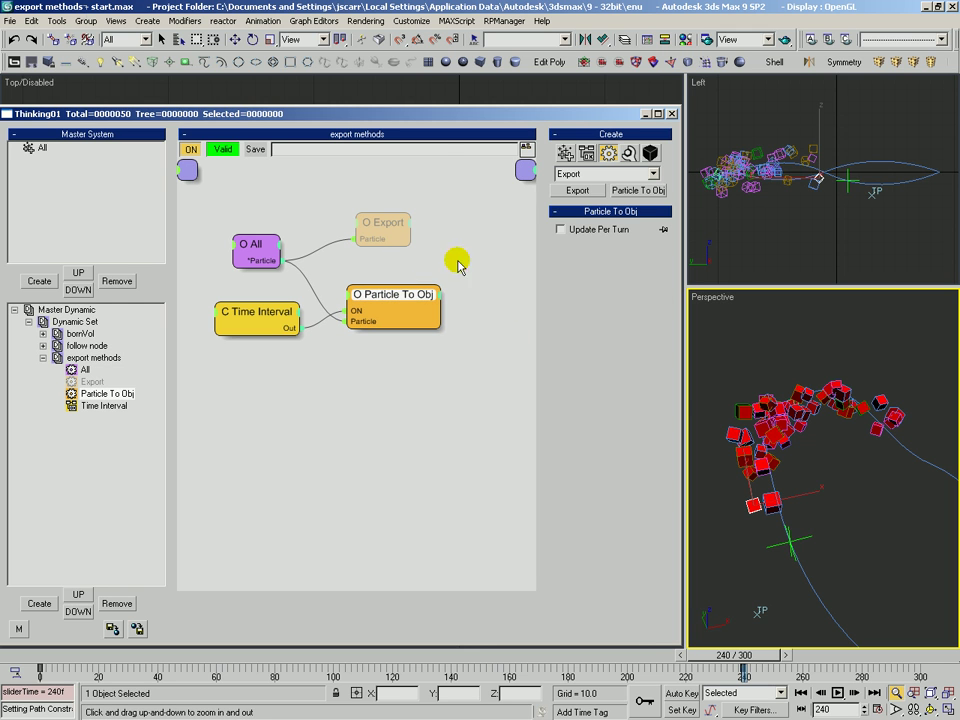
key("Home")
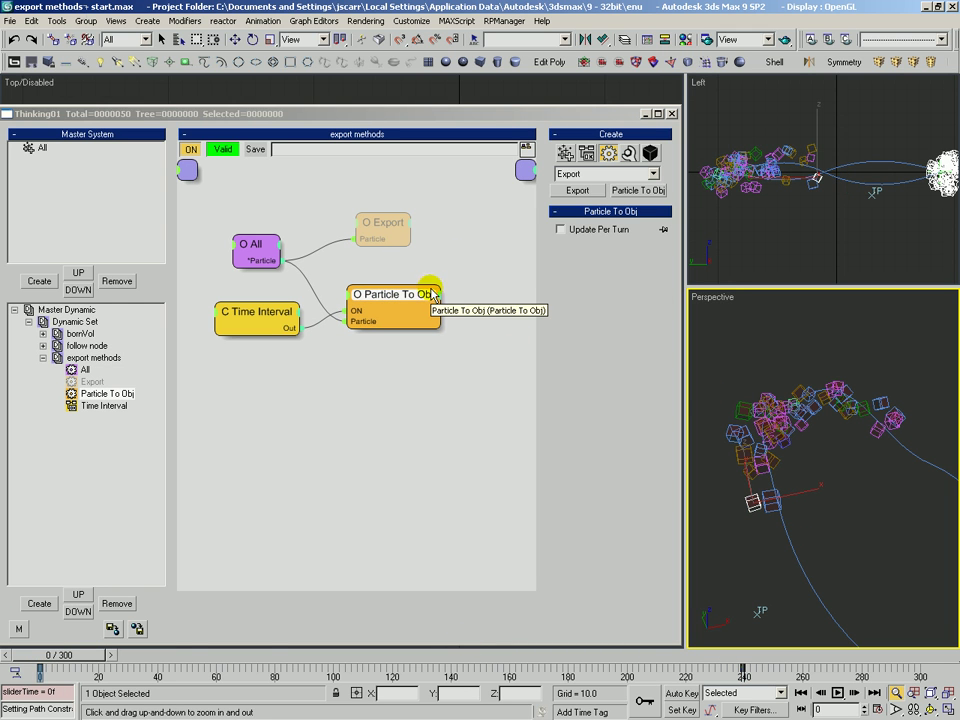
right_click(404, 294)
left_click(408, 297)
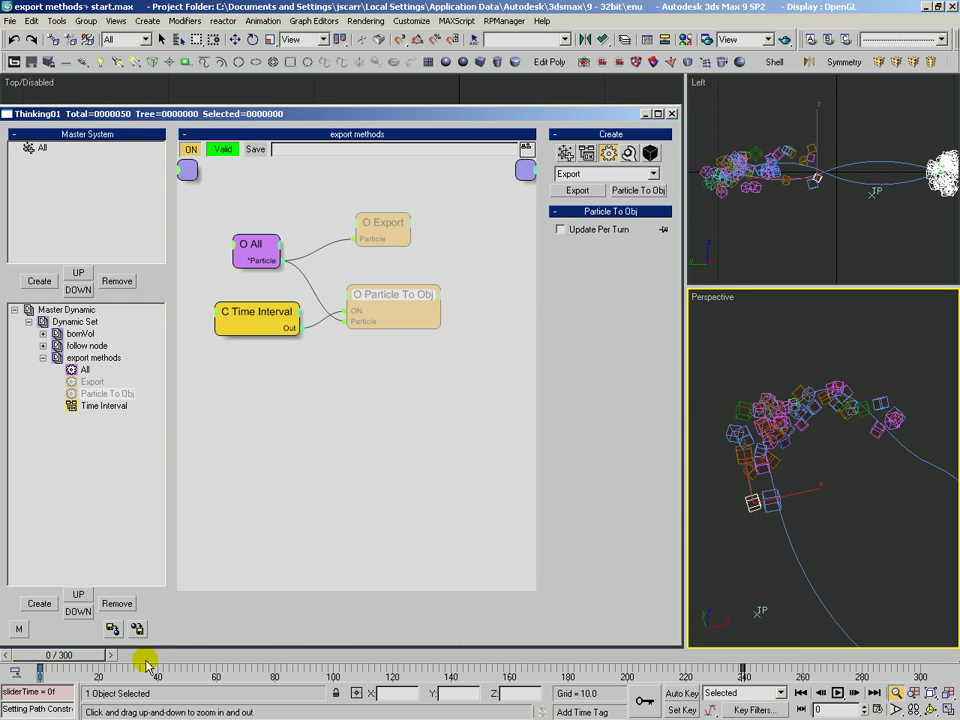
Step: Select a few converted cubes in the Perspective view, check their names in the Select Objects list and close the list unchanged
scroll(775, 459, "down", 2)
key("q")
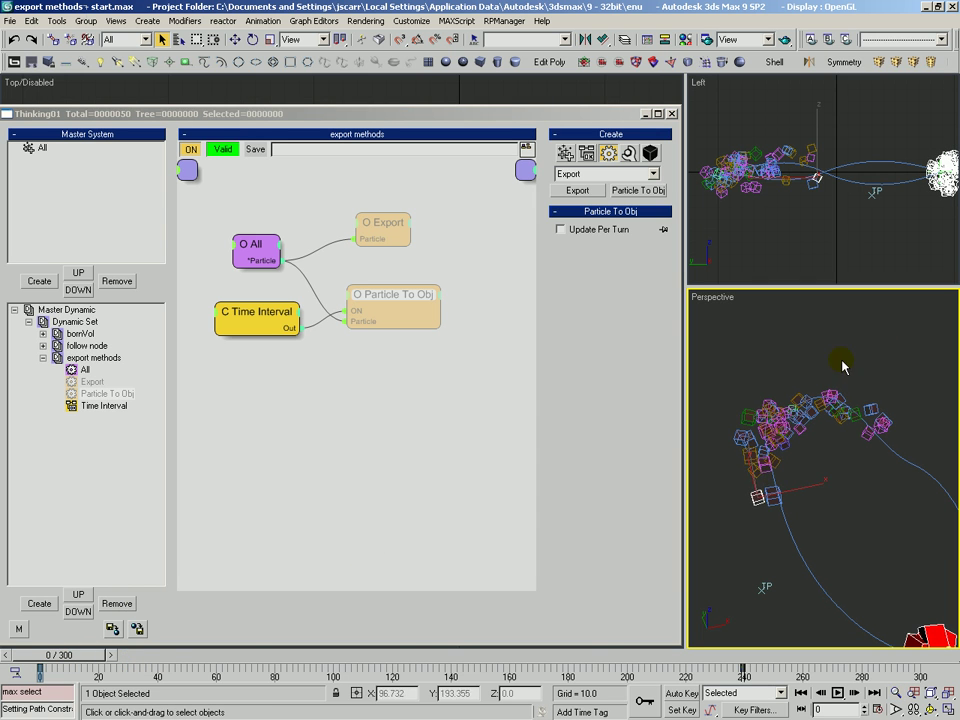
left_click(881, 341)
left_click_drag(744, 438, 748, 441)
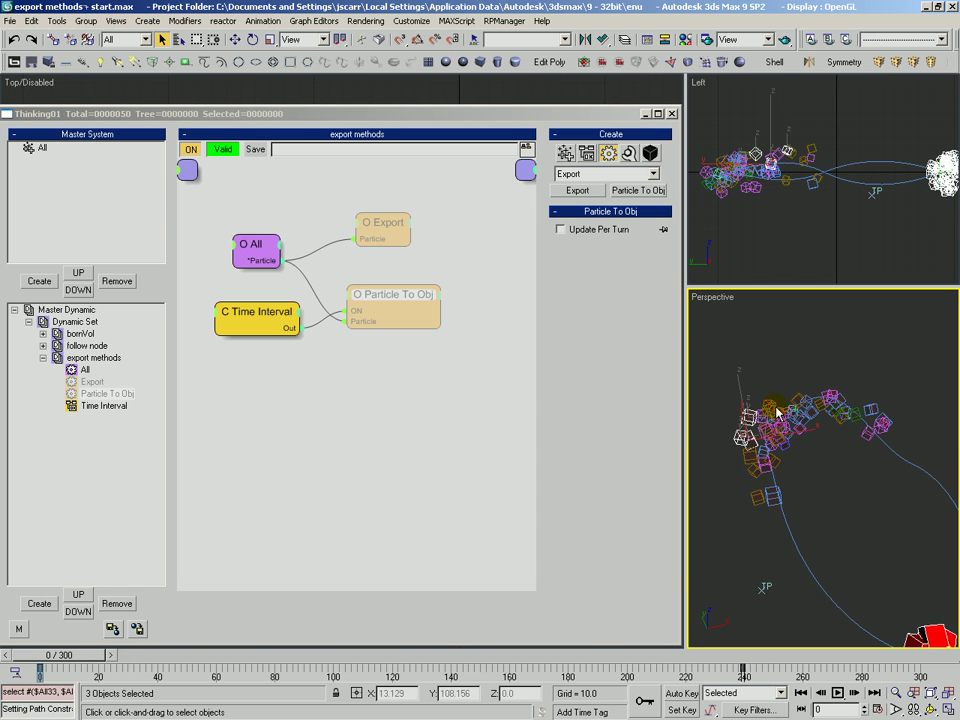
key("3")
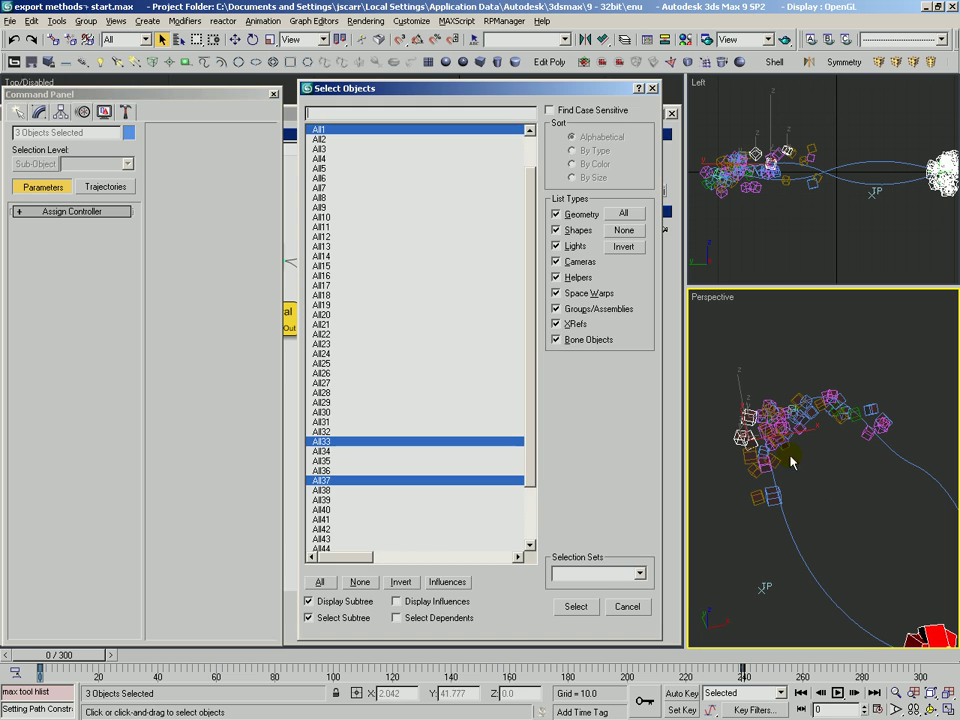
key("h")
left_click(627, 606)
Step: Select all the converted cubes in the Perspective view, excluding Ellipse01, and delete them
left_click(897, 300)
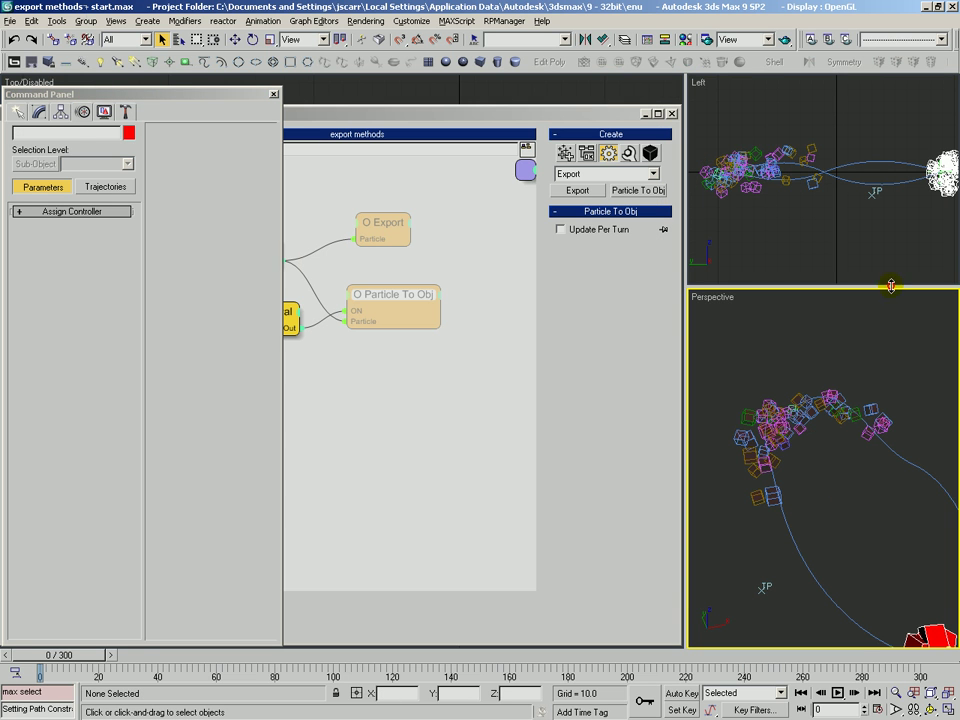
left_click_drag(724, 510, 724, 510)
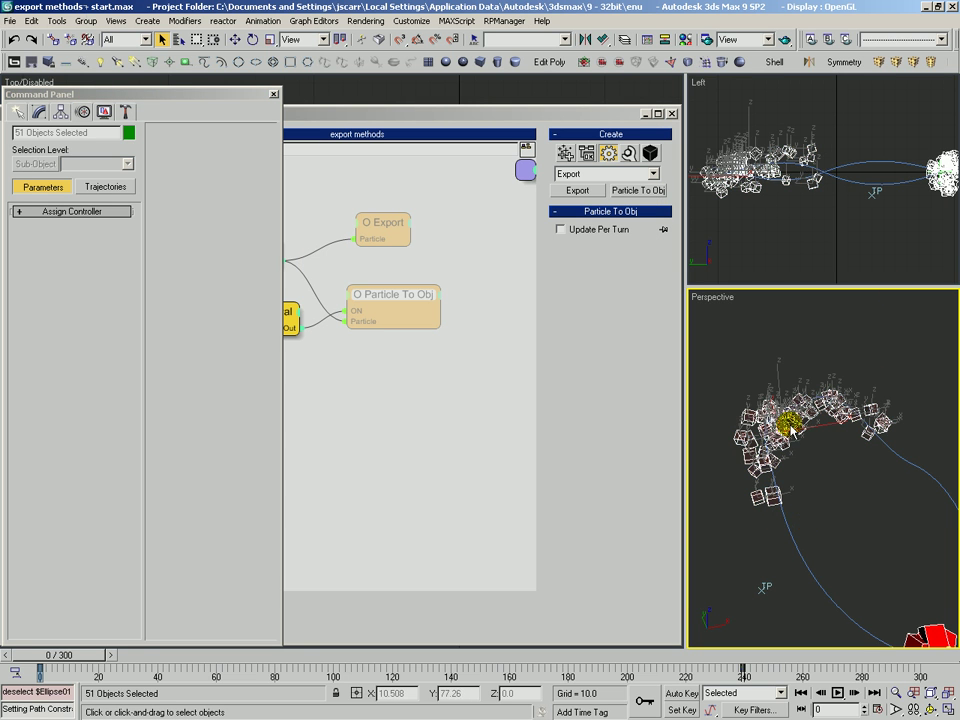
key("Delete")
key("3")
Step: Enable the Export operator in the export methods dynamic set
left_click(430, 192)
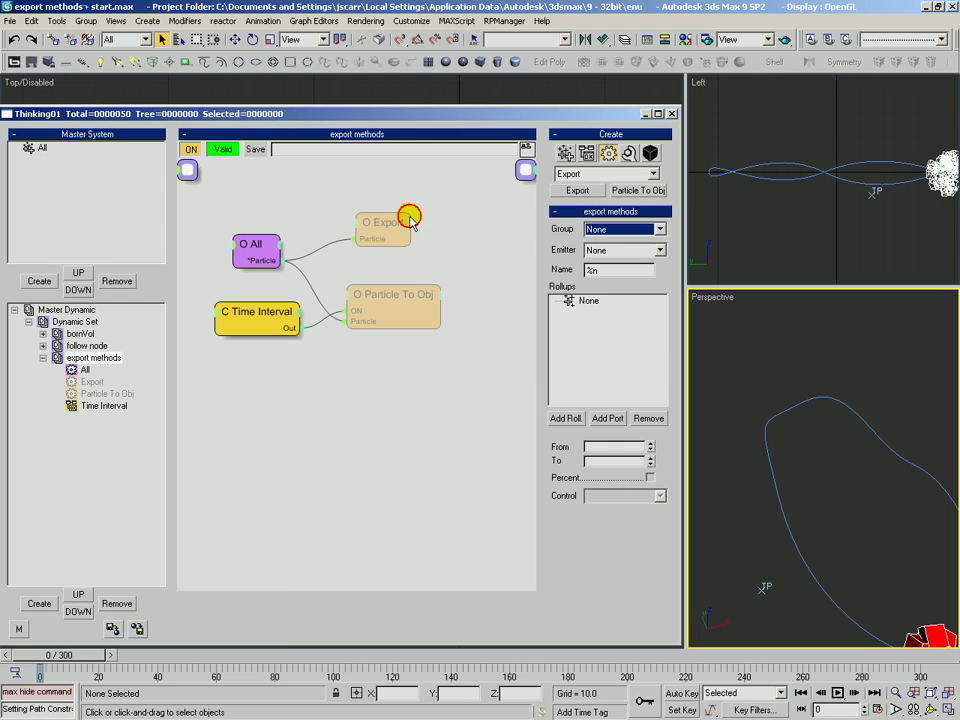
left_click(386, 228)
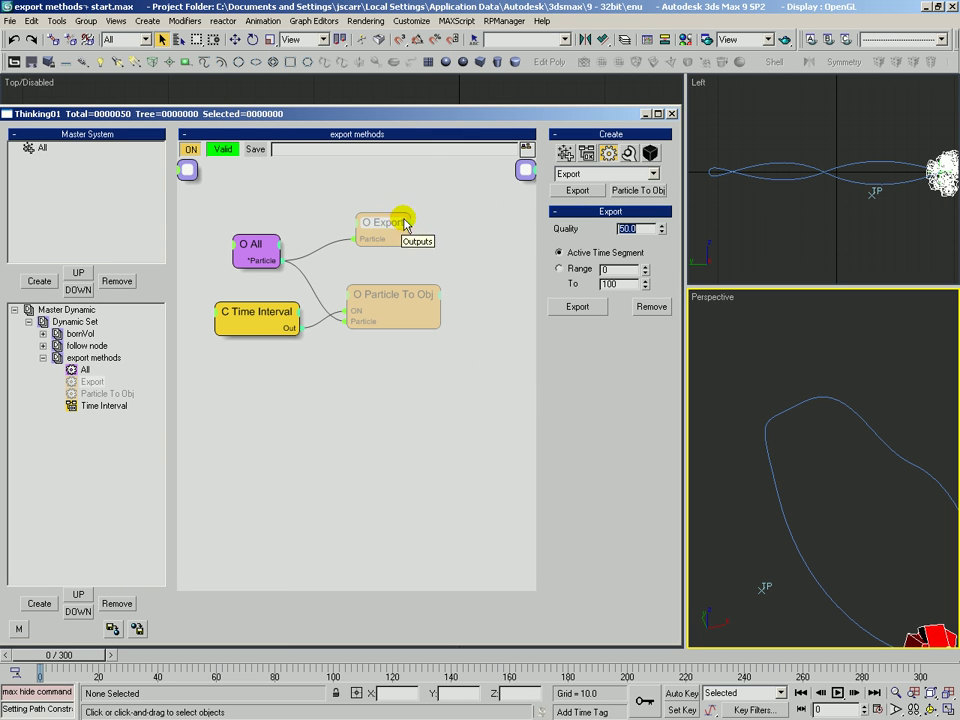
right_click(387, 224)
left_click(395, 230)
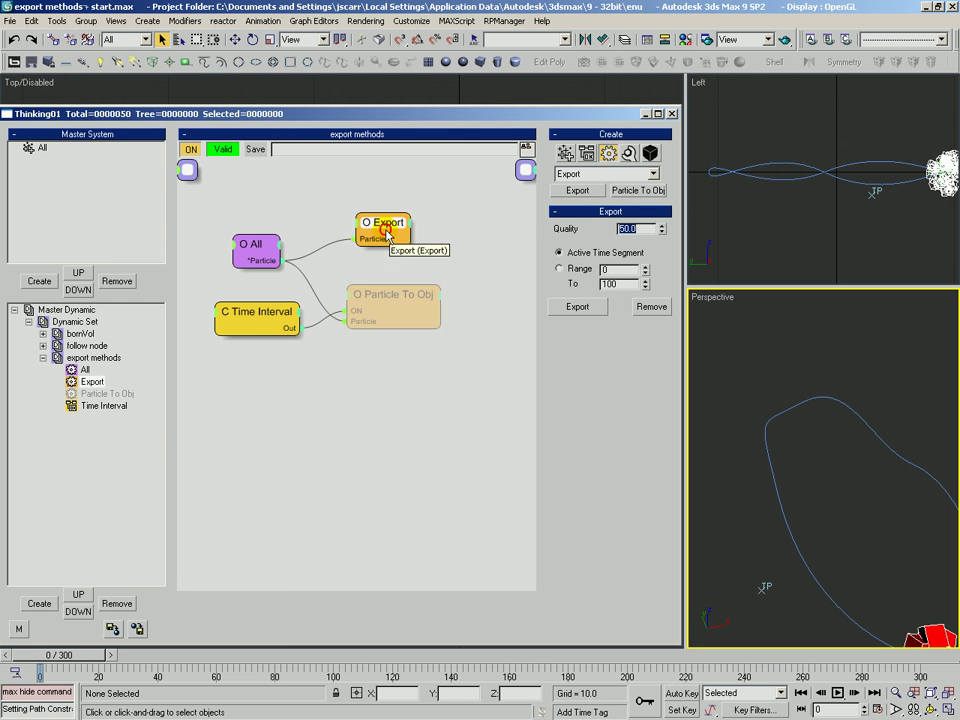
Step: Scrub the animation to frame 256 and back to 161 to review the particle motion along the path
left_click_drag(64, 656, 788, 650)
scroll(808, 444, "down", 3)
middle_click_drag(808, 444, 797, 396)
scroll(797, 396, "up", 2)
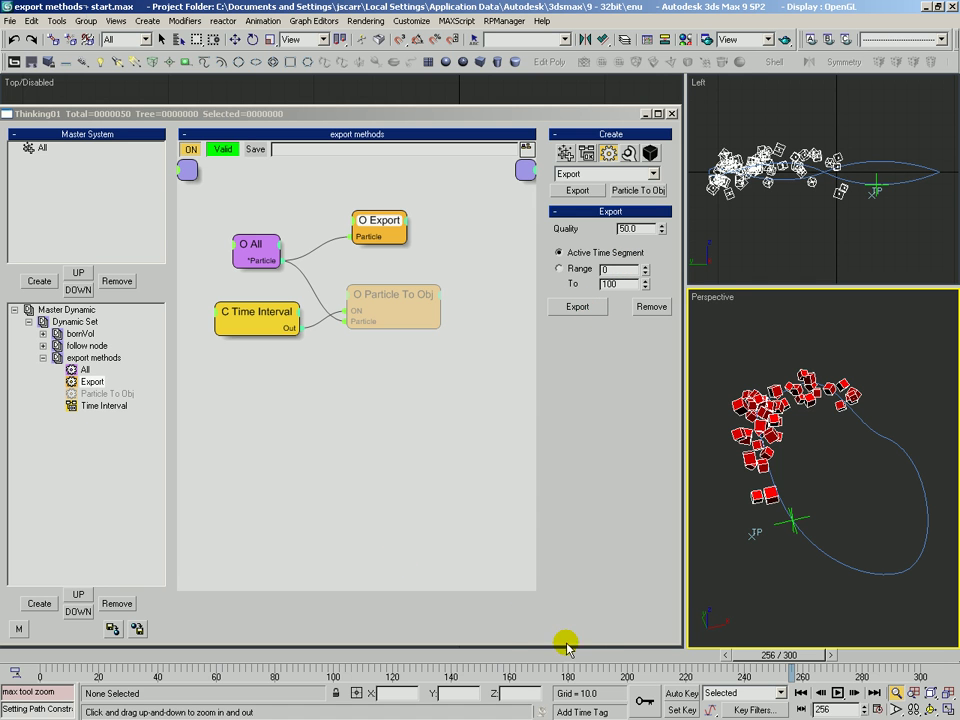
mouse_move(520, 655)
left_mouse_down()
mouse_move(60, 655)
mouse_move(510, 655)
left_mouse_up()
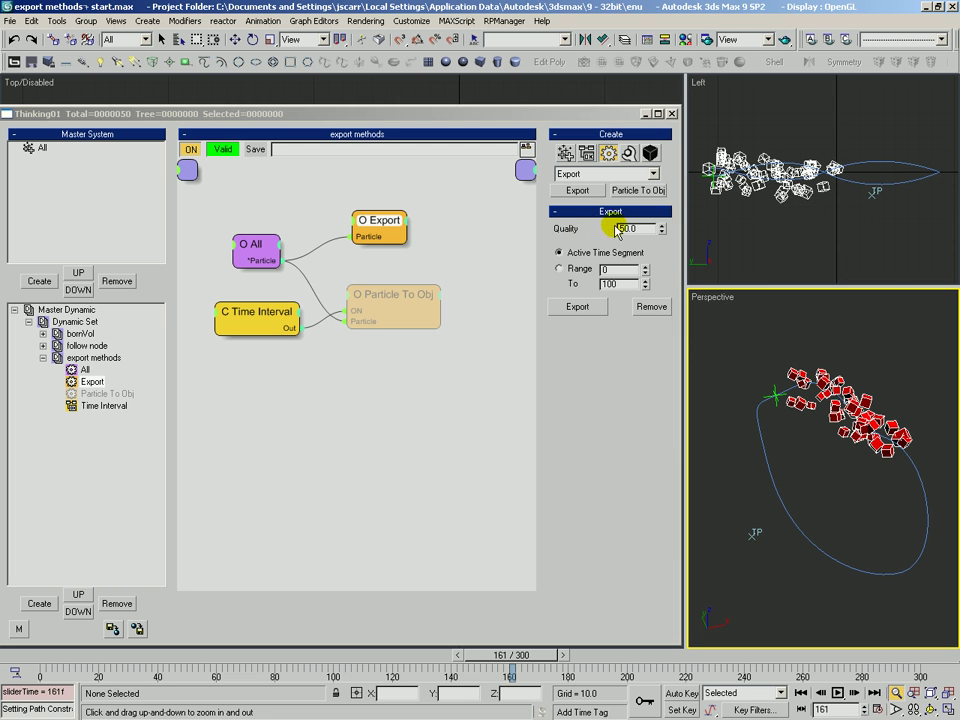
Step: Set the Export operator's Quality to 100
left_click_drag(633, 229, 588, 228)
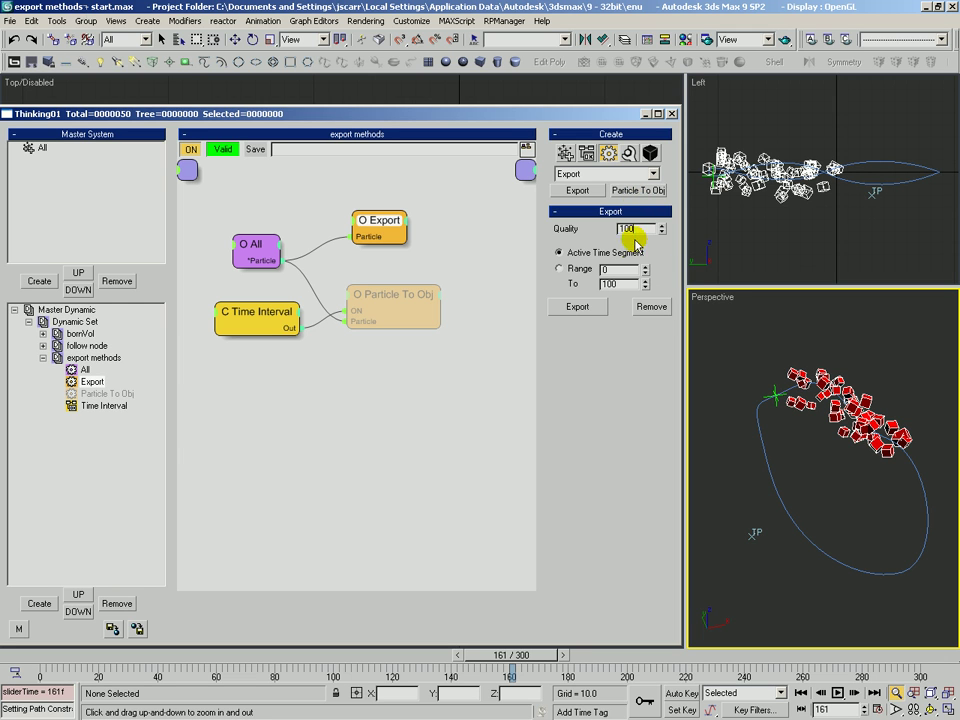
left_click_drag(633, 228, 607, 220)
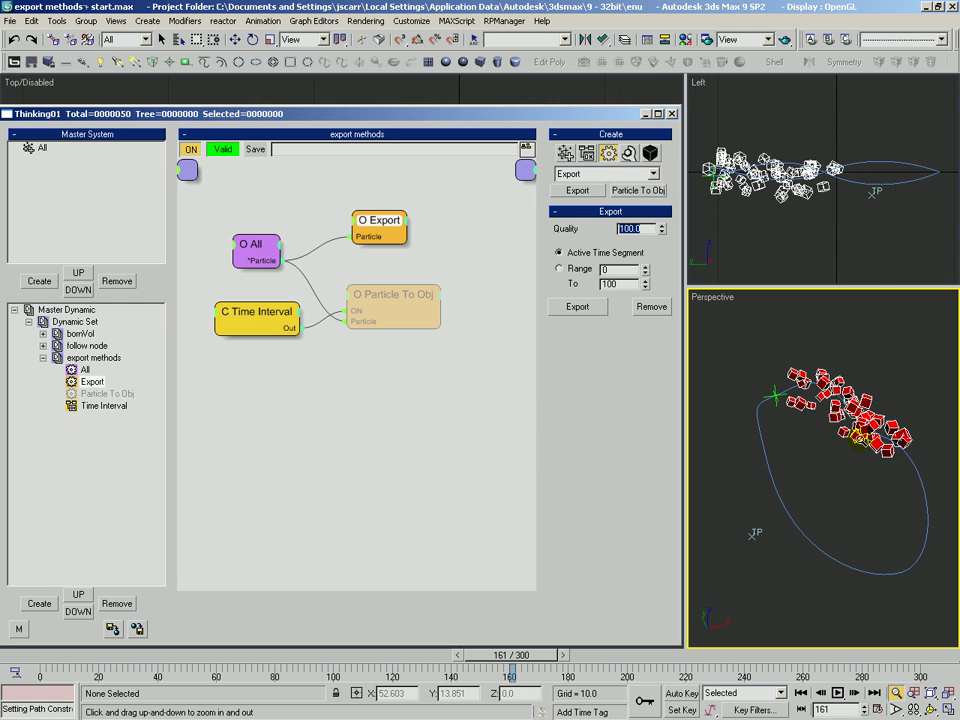
mouse_move(836, 463)
left_mouse_down()
mouse_move(850, 454)
mouse_move(842, 457)
left_mouse_up()
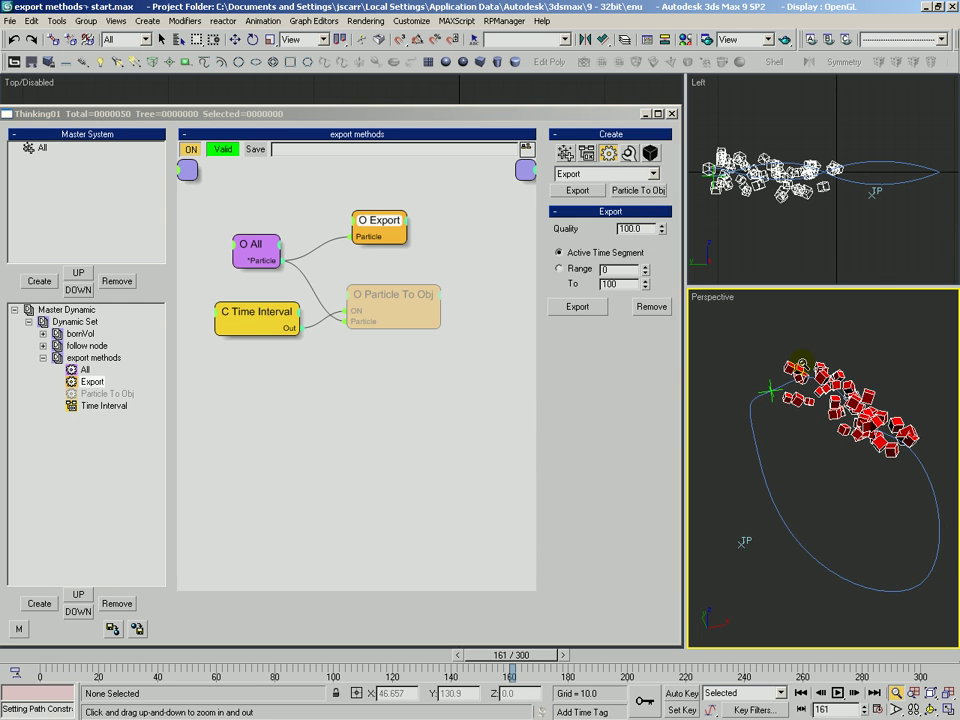
key("ctrl+p")
Step: Set the Export operator's Quality to 50 and export the particles over the active time segment
double_click(632, 229)
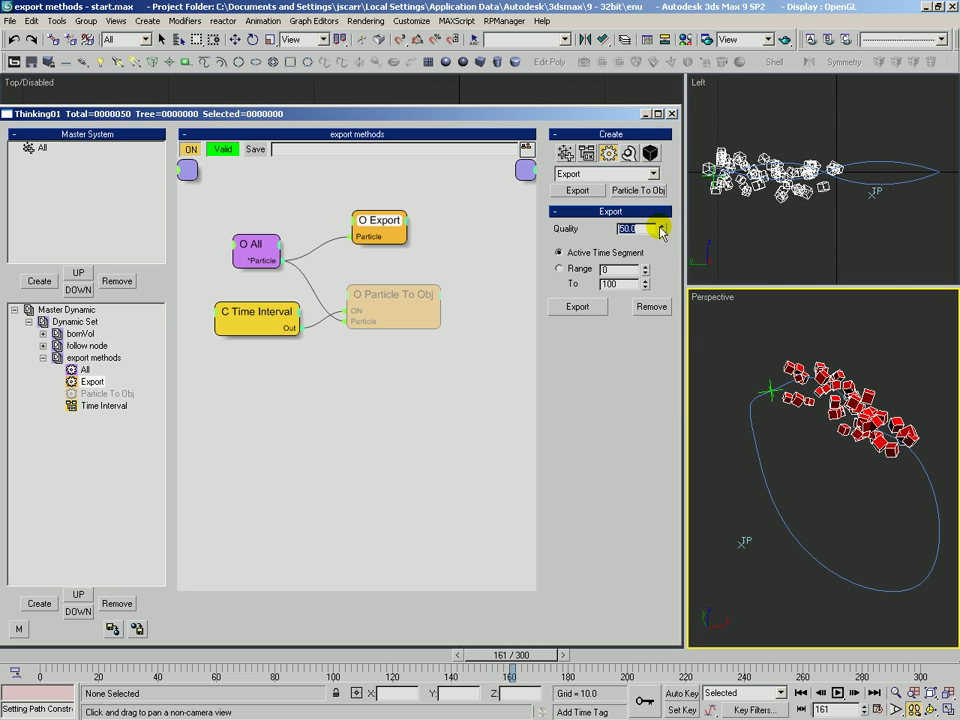
left_click_drag(639, 230, 591, 236)
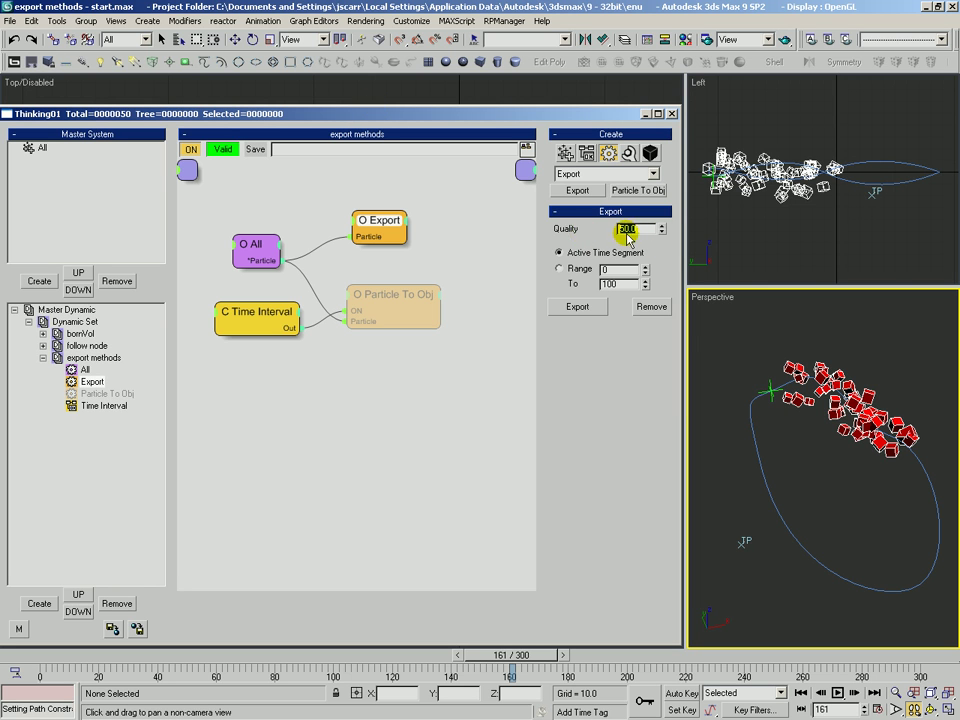
double_click(610, 285)
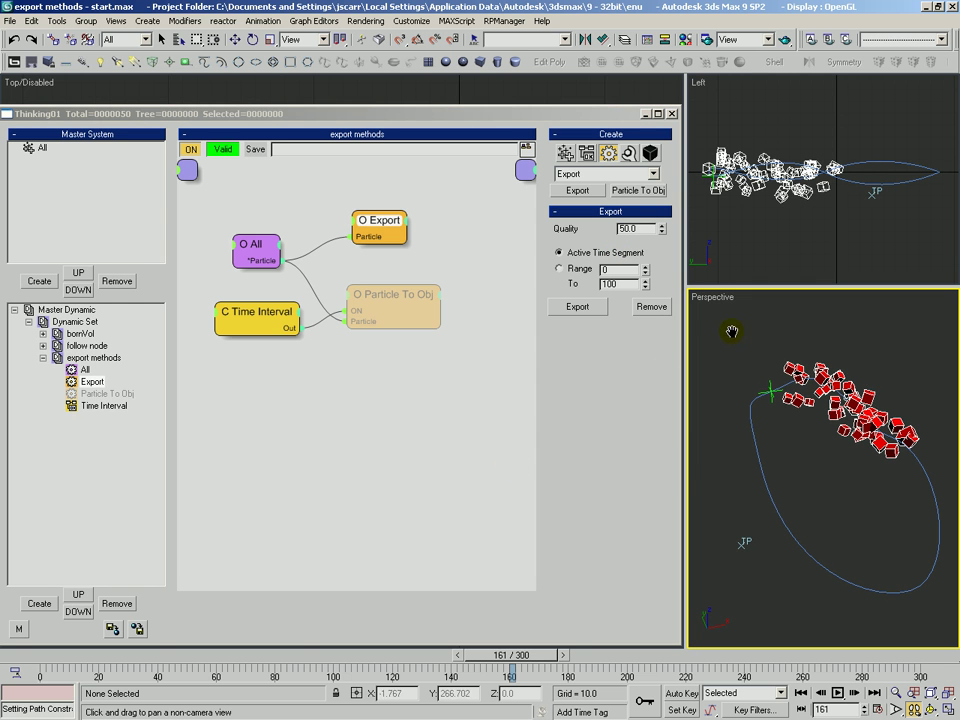
middle_click_drag(738, 334, 726, 325)
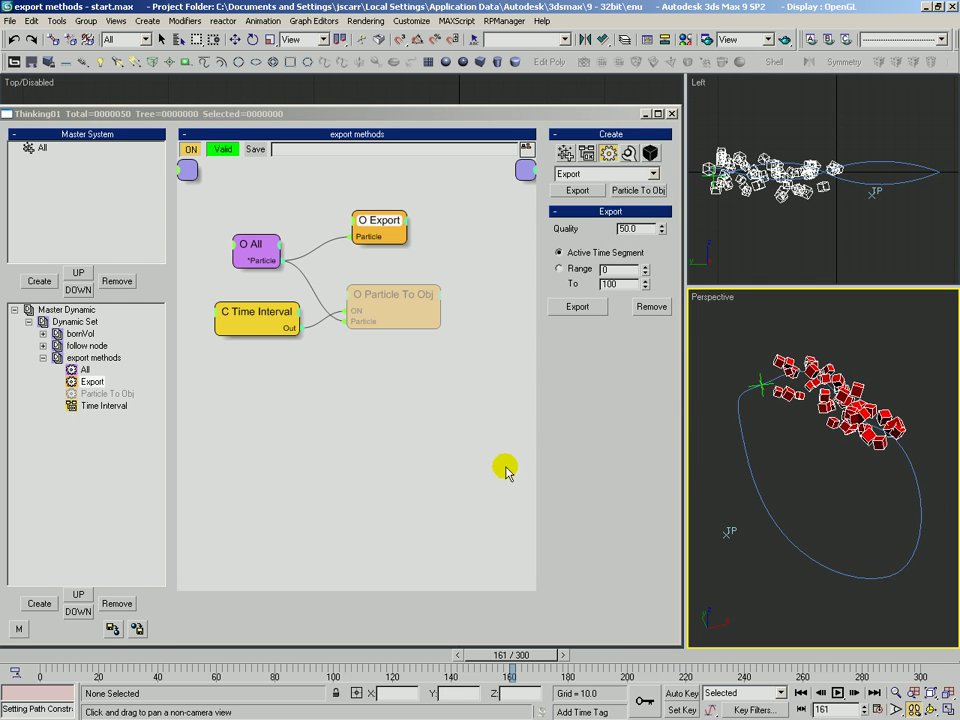
left_click(577, 306)
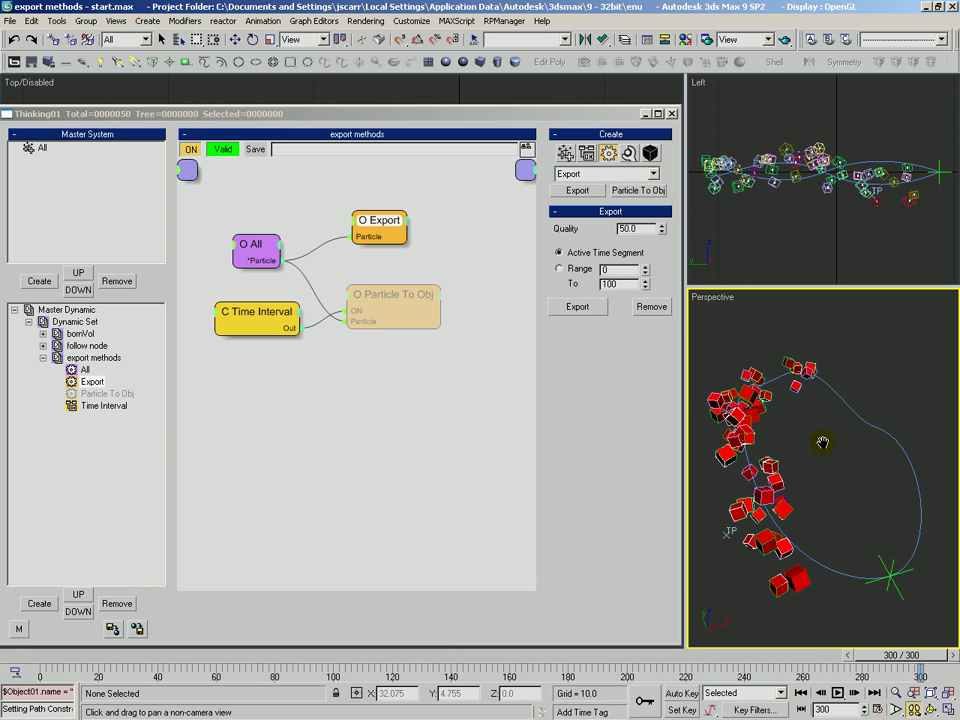
Step: Compare the exported cubes in wireframe and shaded display, and examine the TPOP_Export hierarchy in the Select Objects list
key("F3")
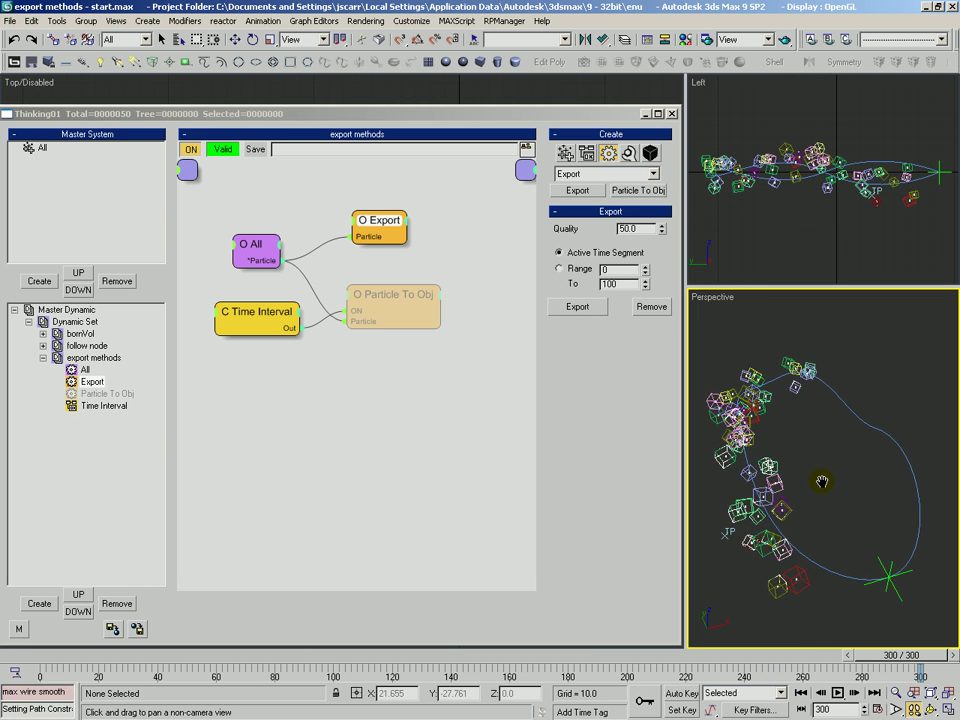
key("F3")
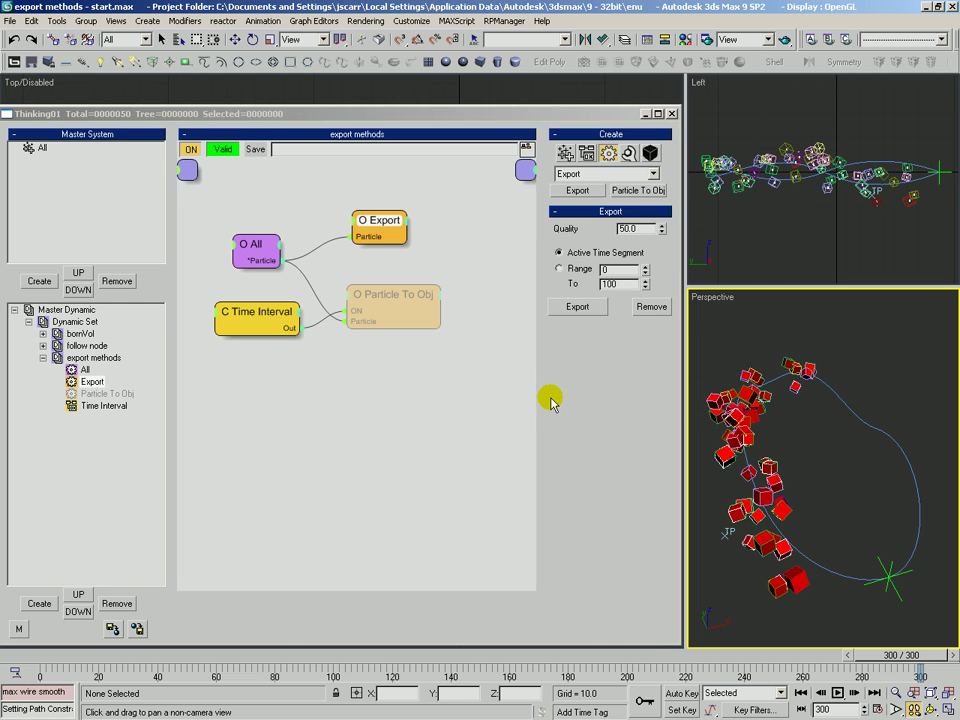
key("h")
left_click_drag(361, 92, 356, 90)
left_click(337, 158)
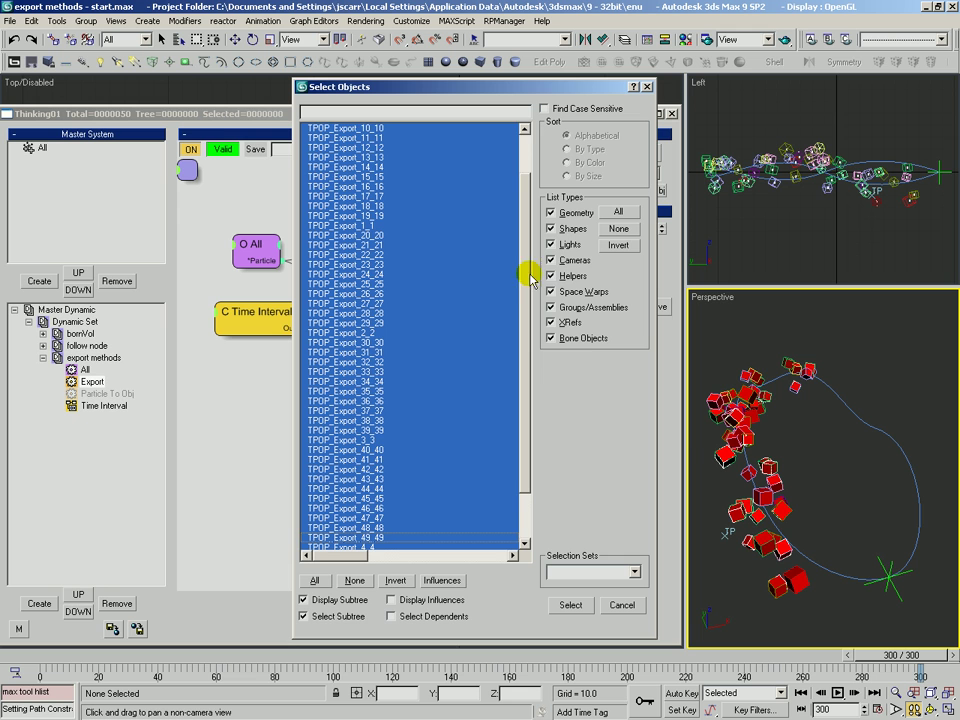
left_click_drag(527, 277, 485, 231)
Step: Turn off Select Subtree and select only the parent TPOP_Export helper
left_click(324, 617)
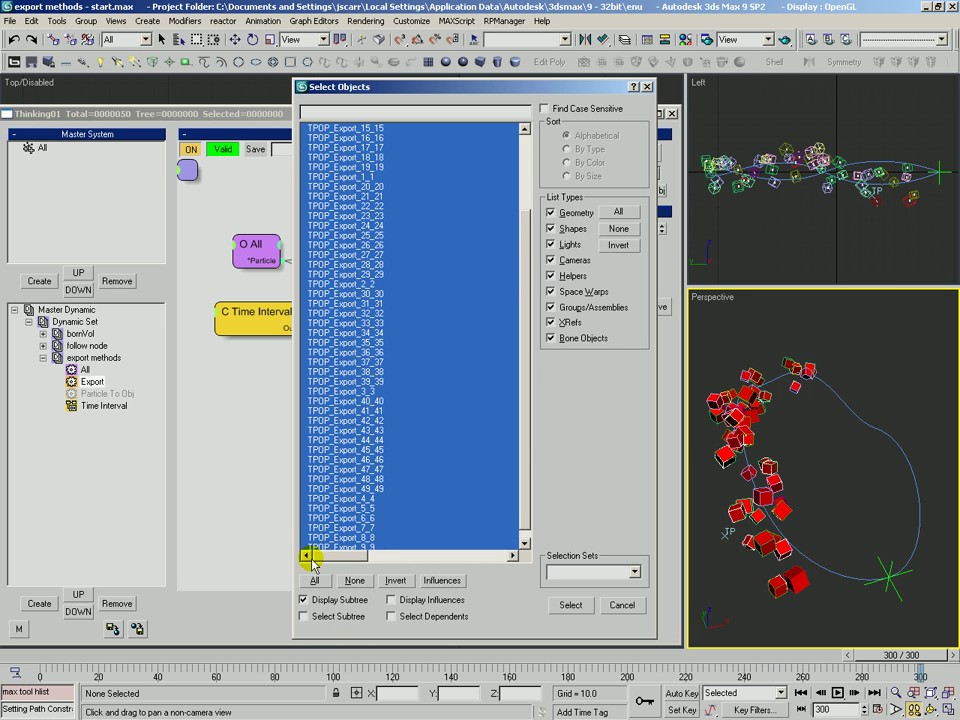
left_click(490, 247)
scroll(516, 208, "up", 3)
left_click(325, 158)
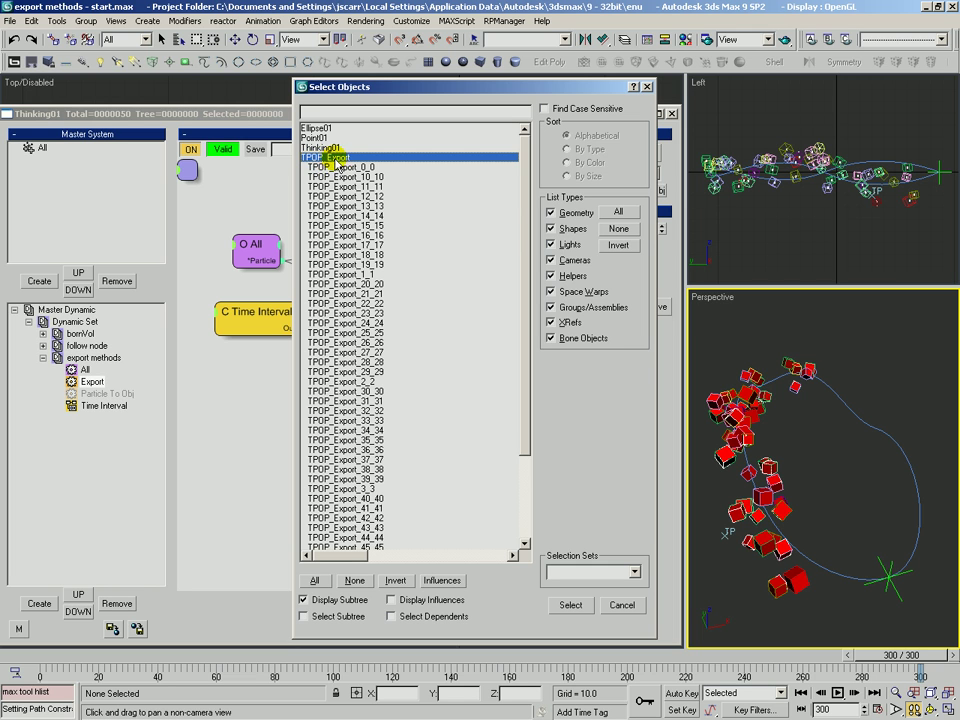
left_click(330, 167)
left_click(330, 157)
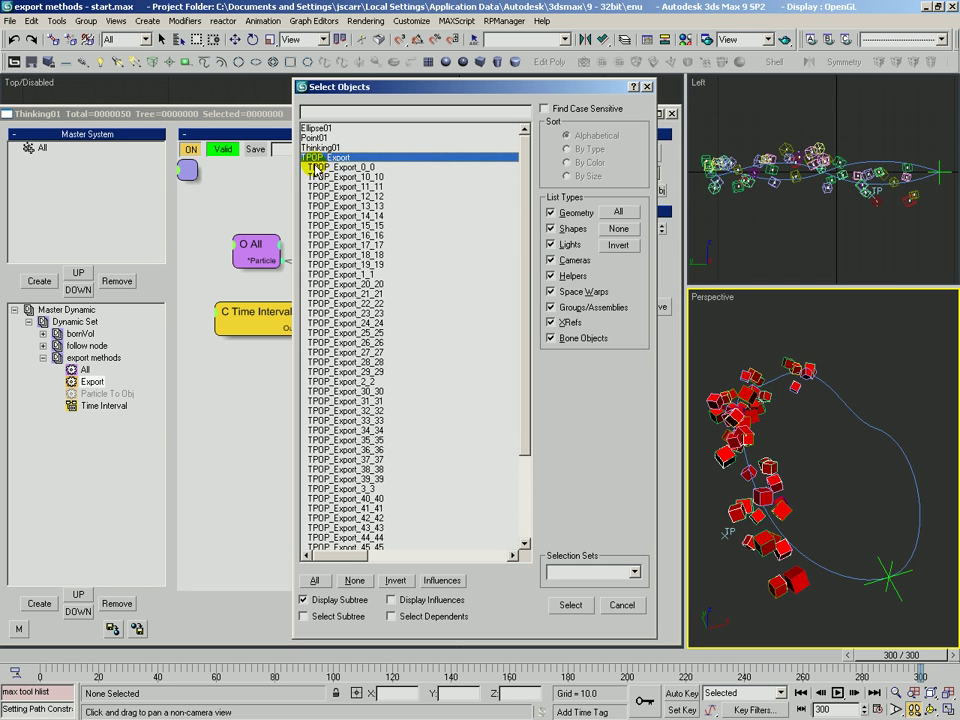
left_click(570, 606)
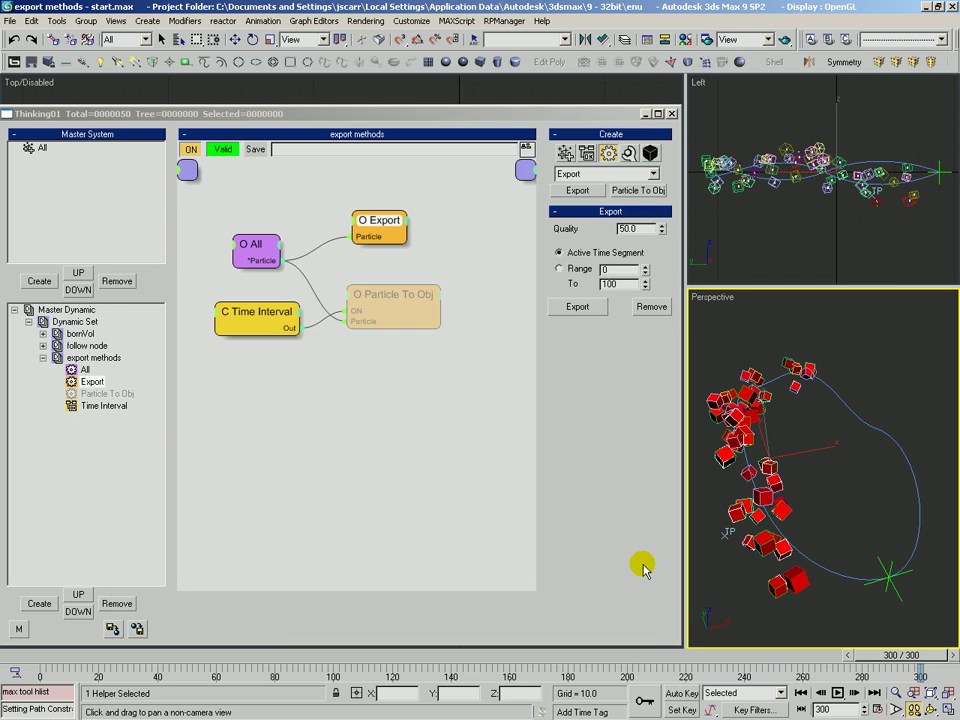
Step: Recheck the TPOP_Export helper in the object list and inspect its scale and world position in the Transform Type-In
key("h")
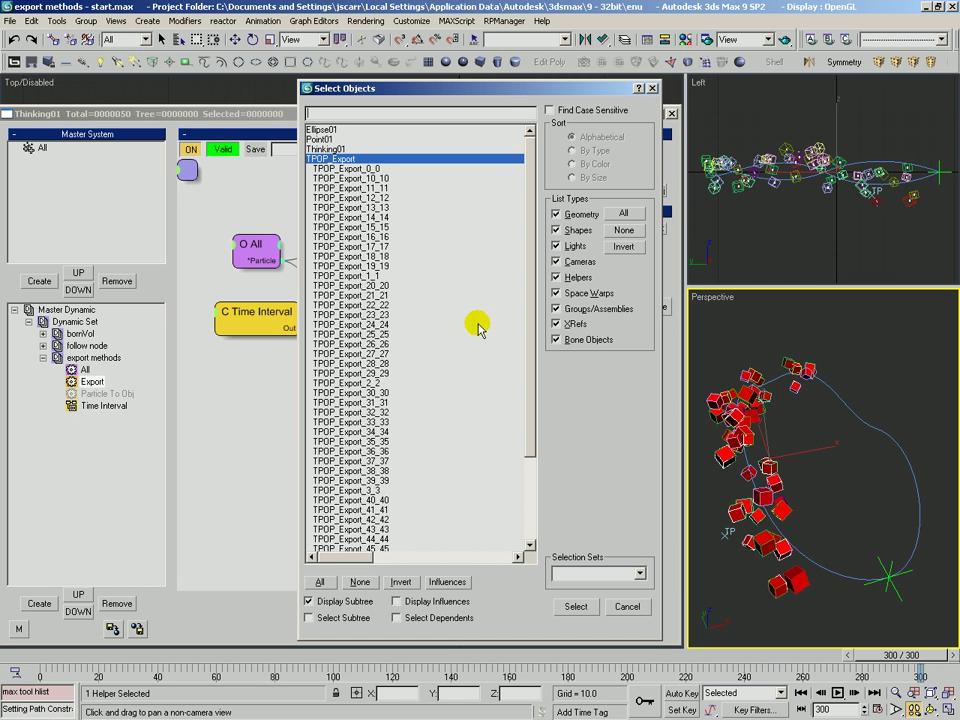
left_click(645, 606)
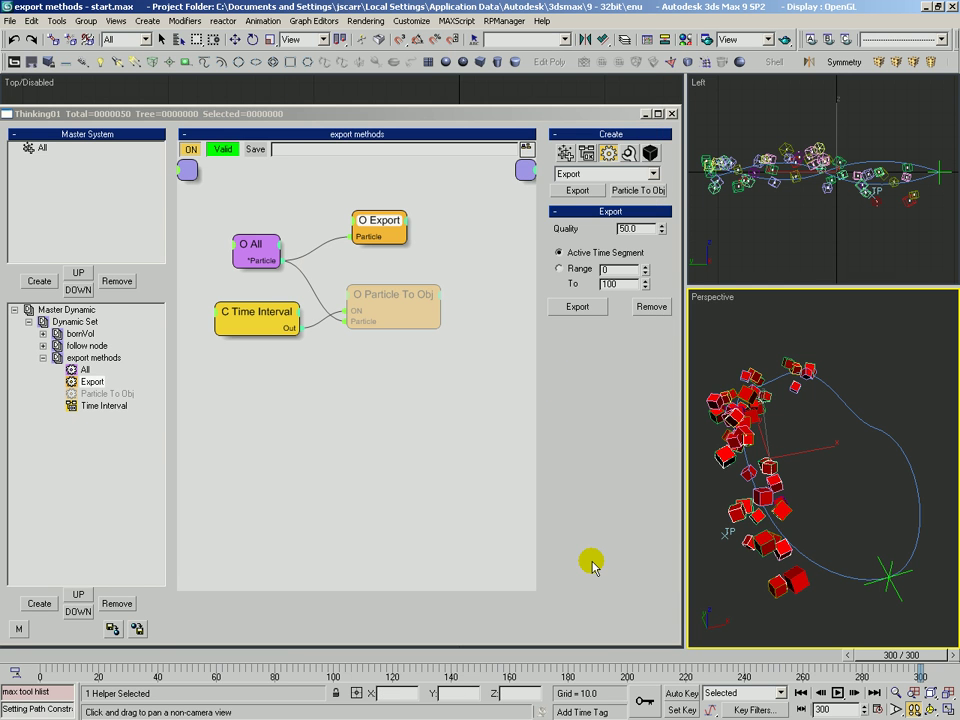
key("F12")
key("r")
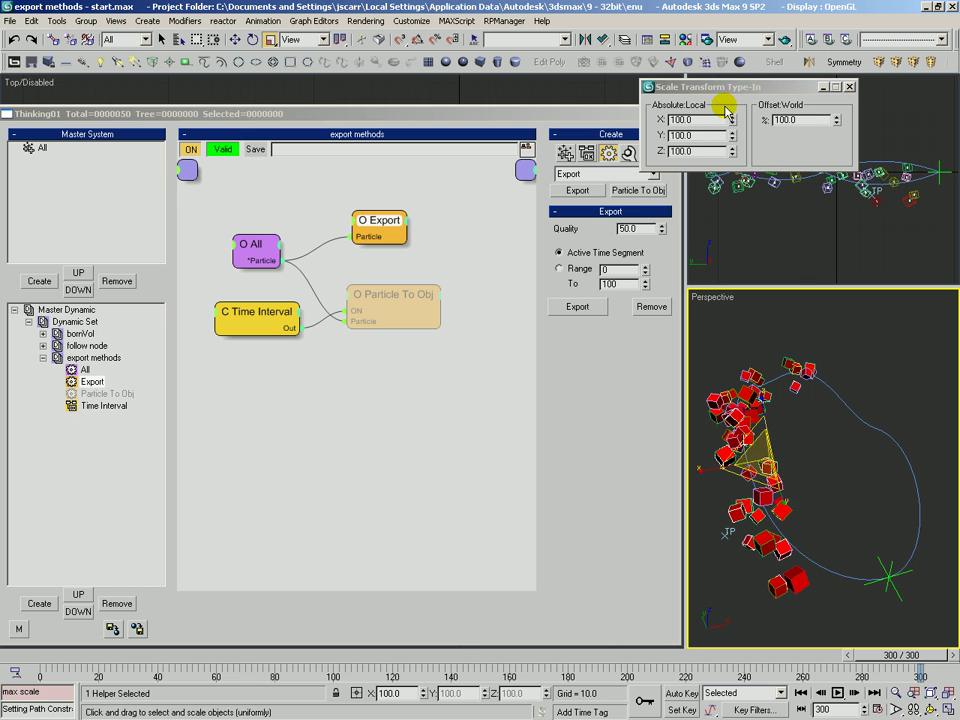
key("w")
left_click_drag(687, 121, 642, 138)
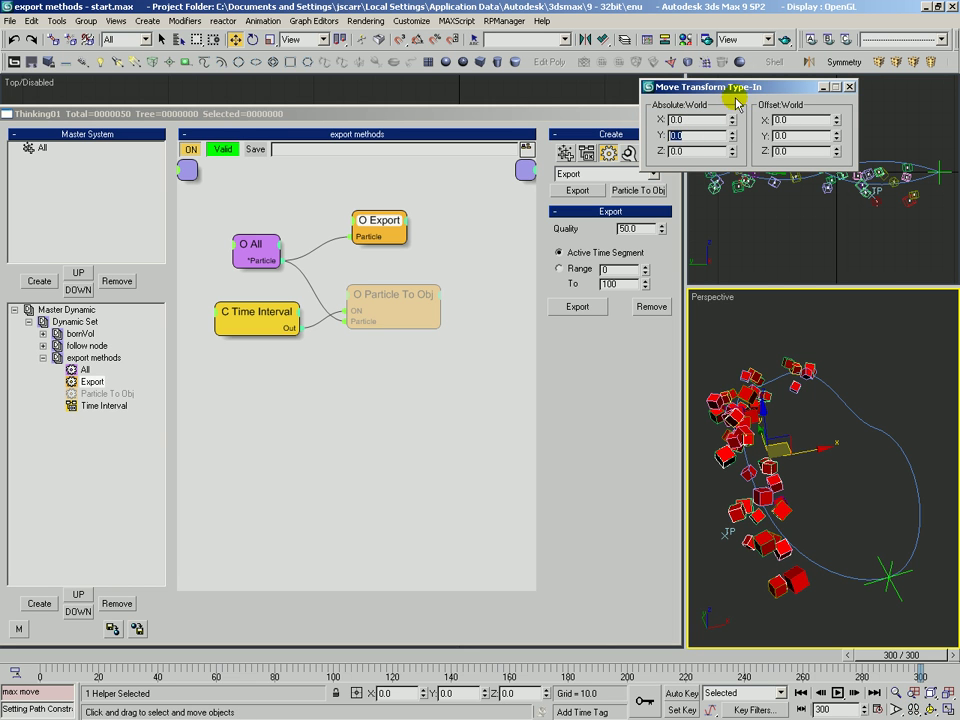
left_click(849, 87)
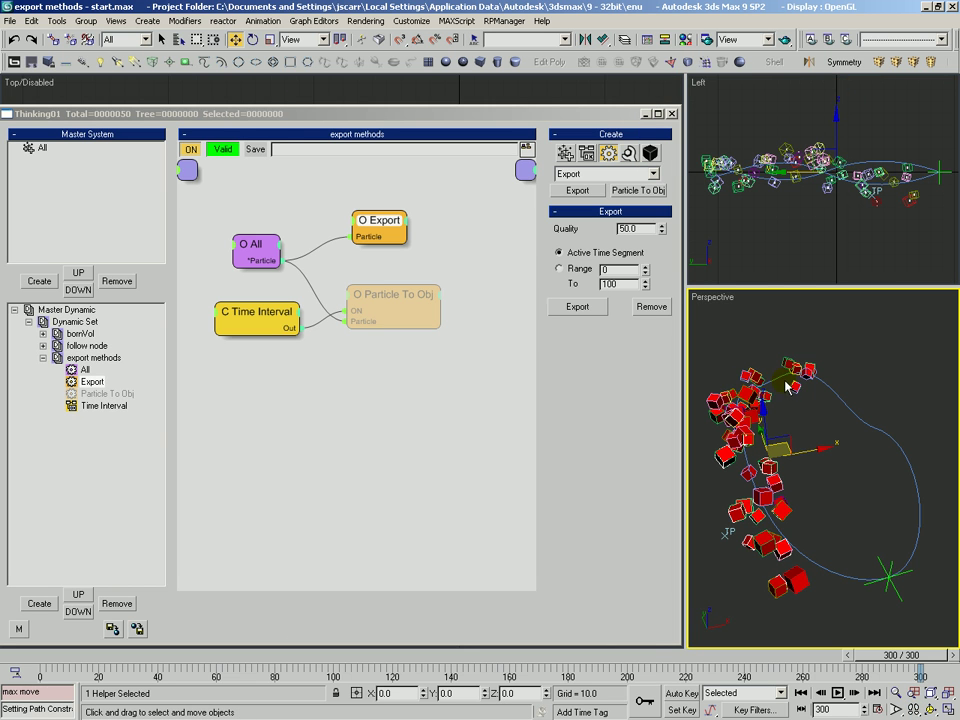
Step: Look through the child objects under TPOP_Export in the Select Objects list and close it without choosing any
key("h")
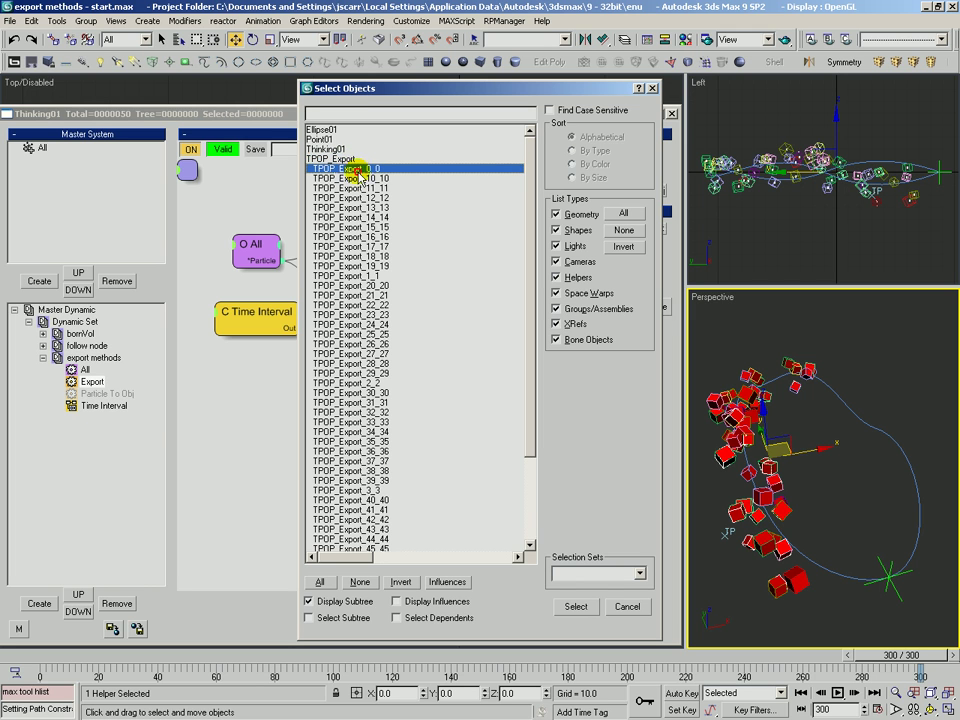
scroll(521, 465, "down", 4)
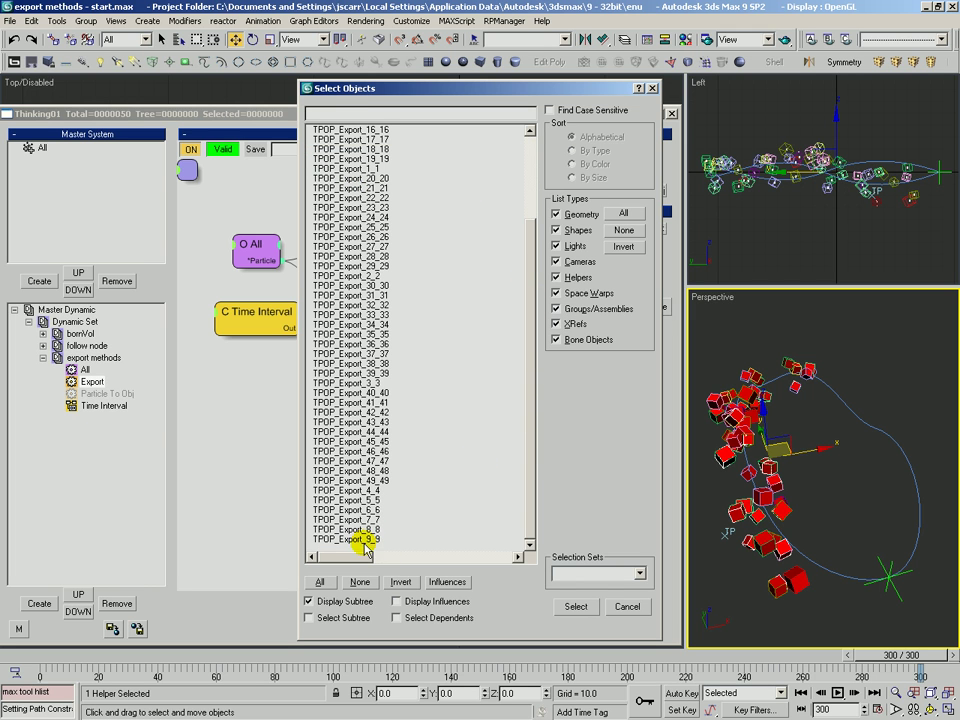
left_click(626, 605)
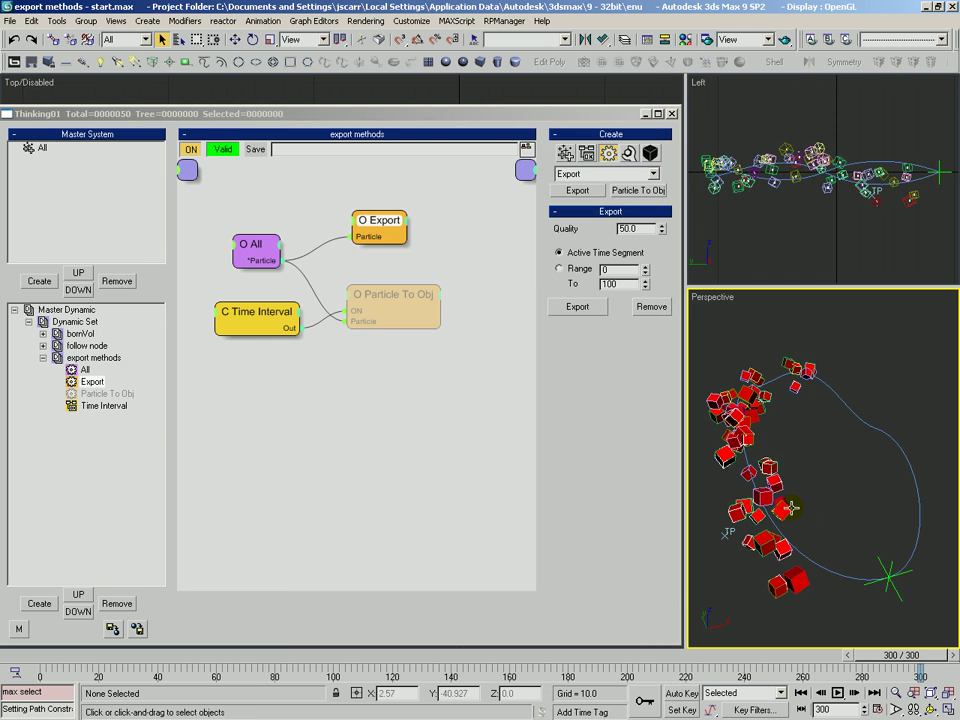
Step: Disable the Master Dynamic, return to frame 0 and check the exported cubes in wireframe and shaded display
right_click(76, 311)
left_click_drag(54, 657, 2, 658)
key("F3")
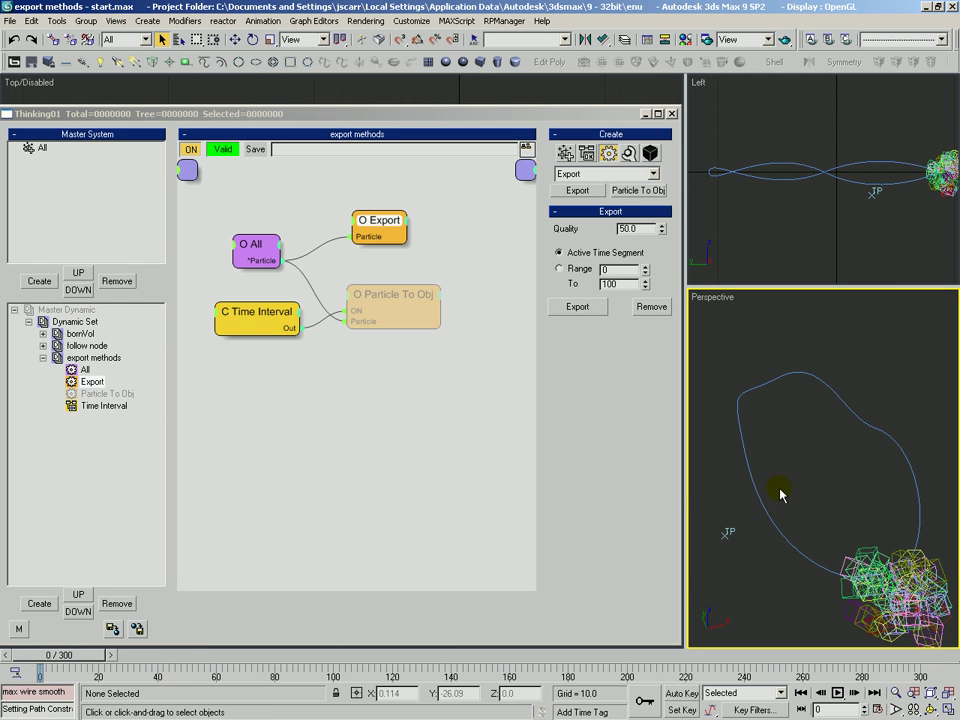
key("F3")
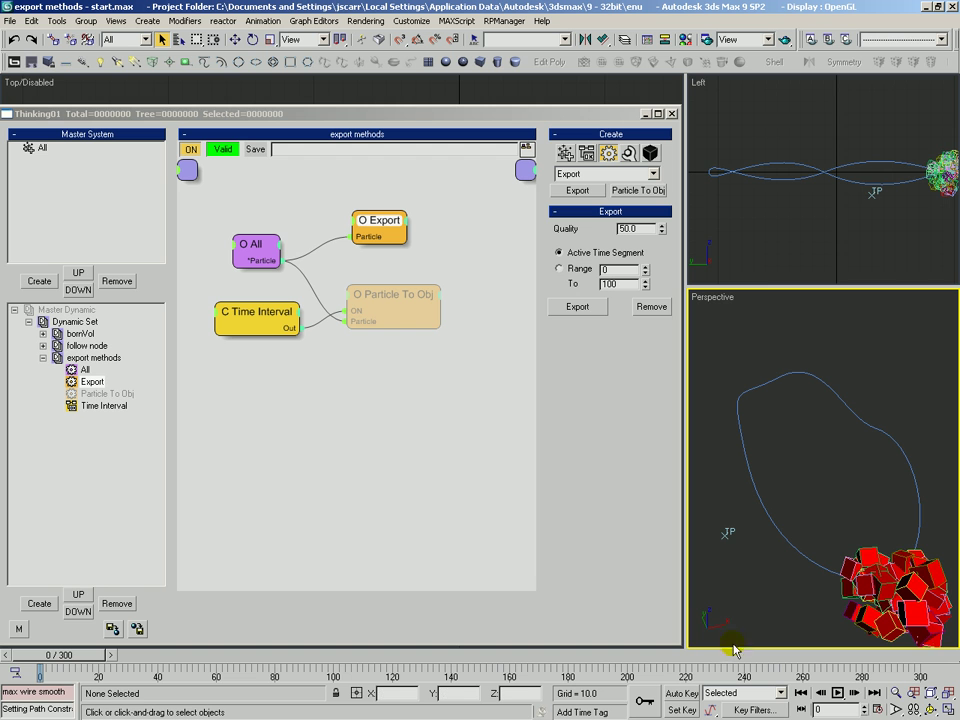
Step: Scrub the timeline to frame 162 and back to frame 5, inspecting one exported cube's animation keys and the Export quality setting
left_click_drag(72, 662, 546, 652)
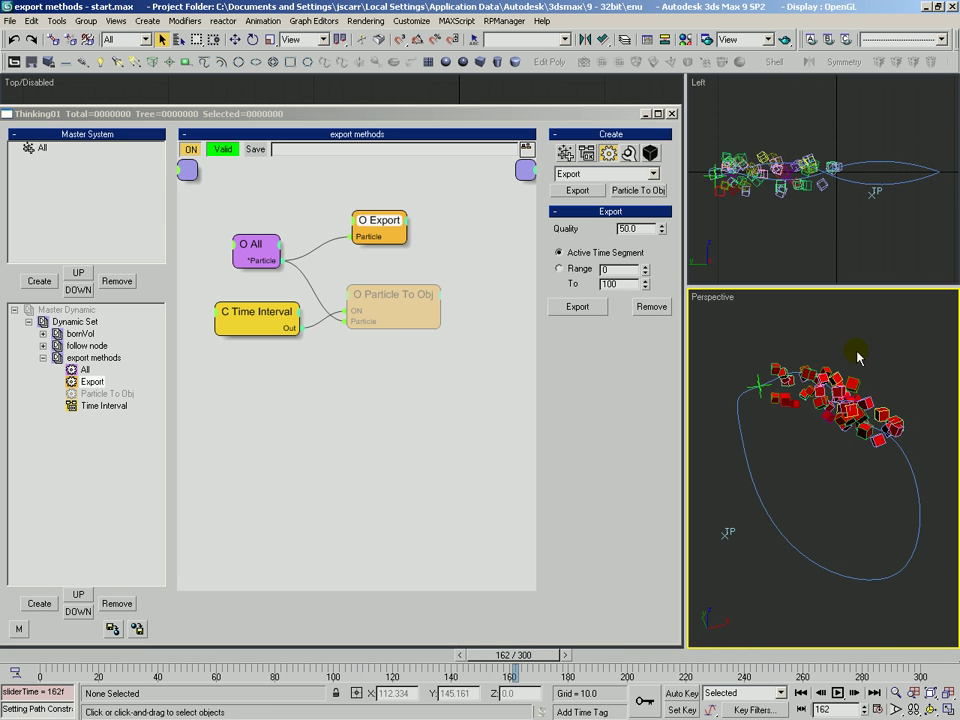
left_click(862, 398)
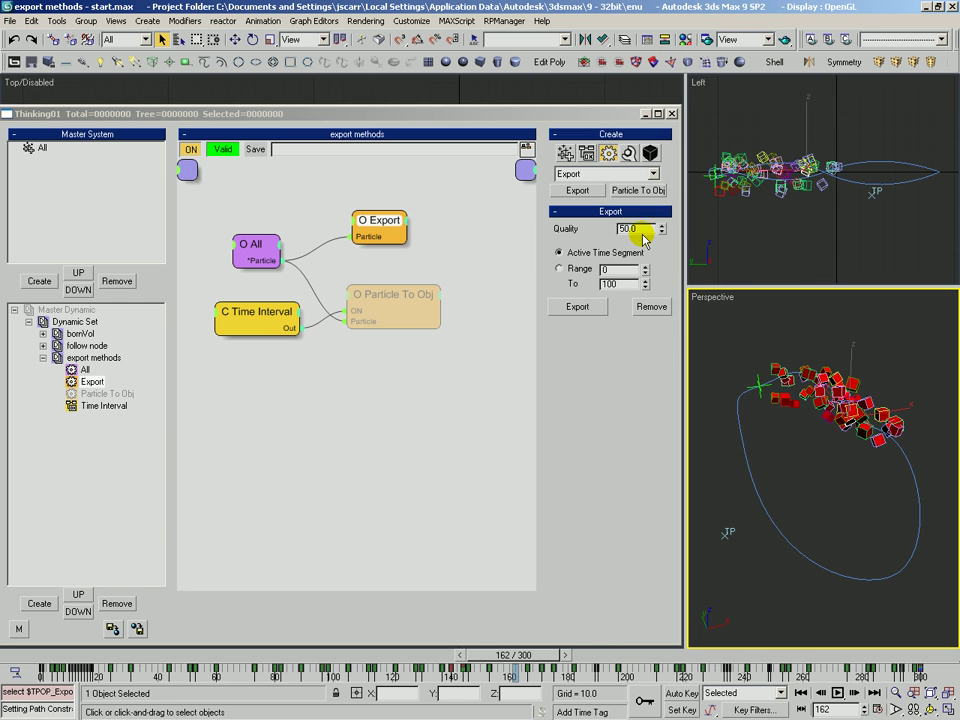
left_click_drag(631, 229, 601, 232)
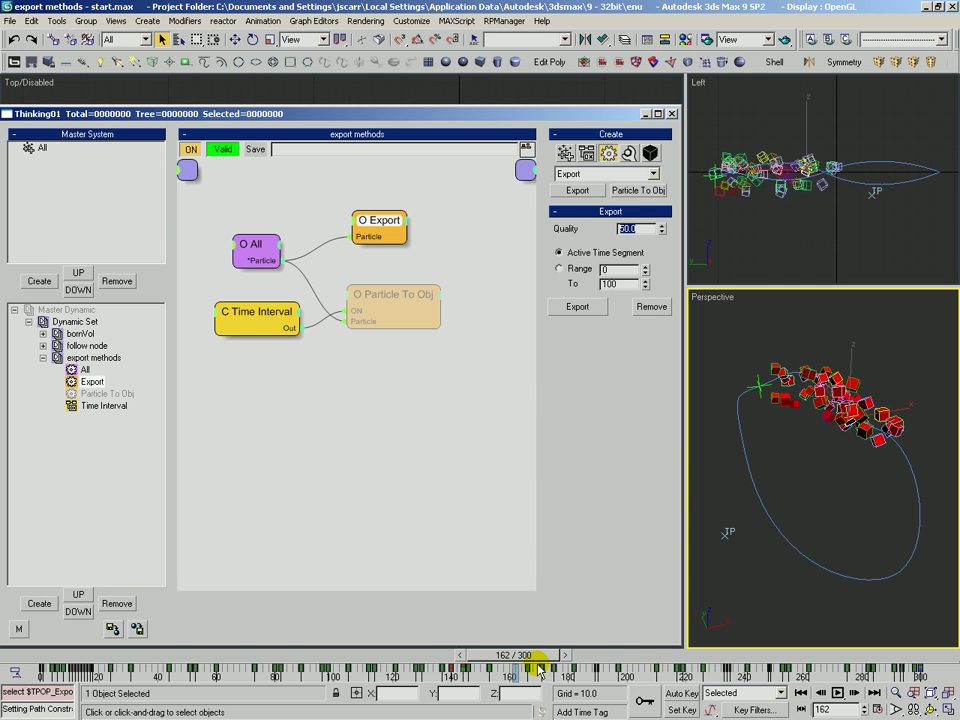
left_click_drag(526, 662, 72, 662)
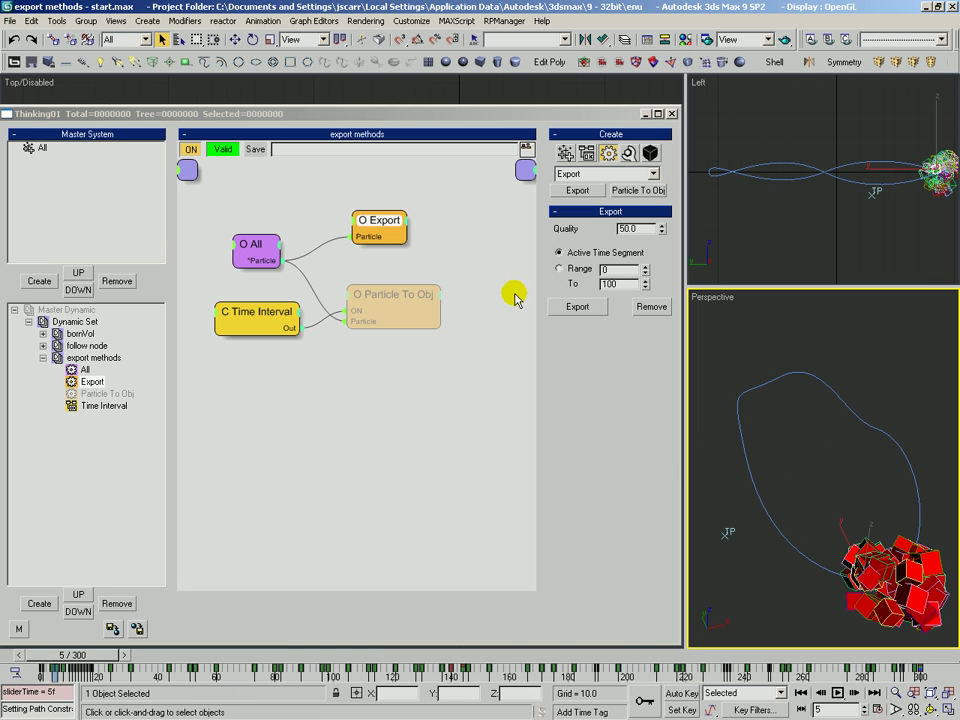
Step: Select TPOP_Export with all its child cubes and assign the green material to them
left_click(577, 306)
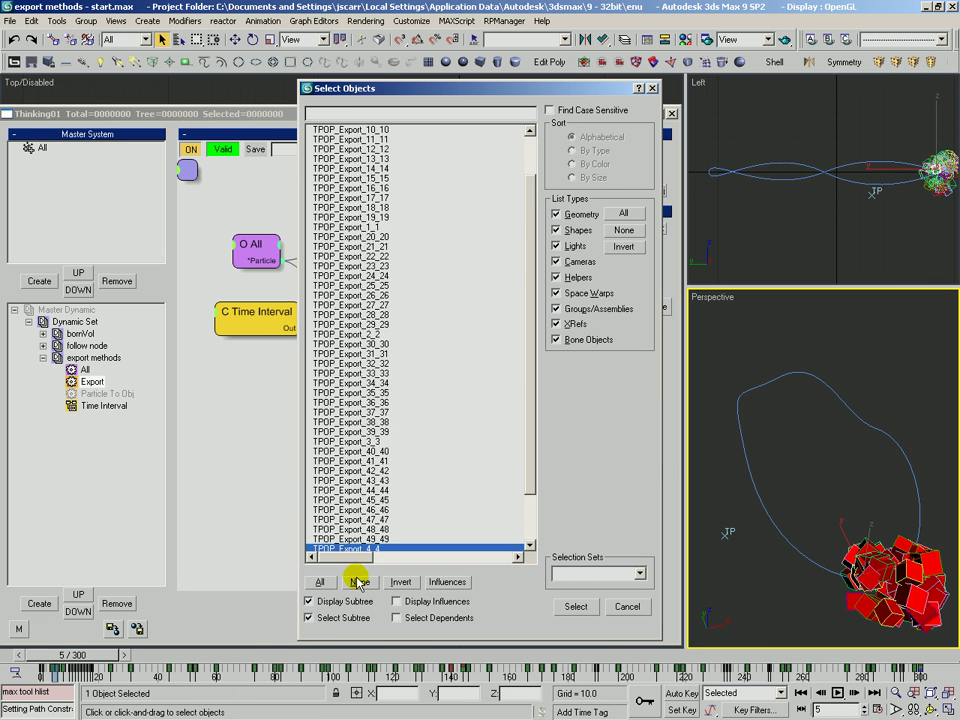
left_click_drag(533, 382, 530, 315)
left_click(337, 160)
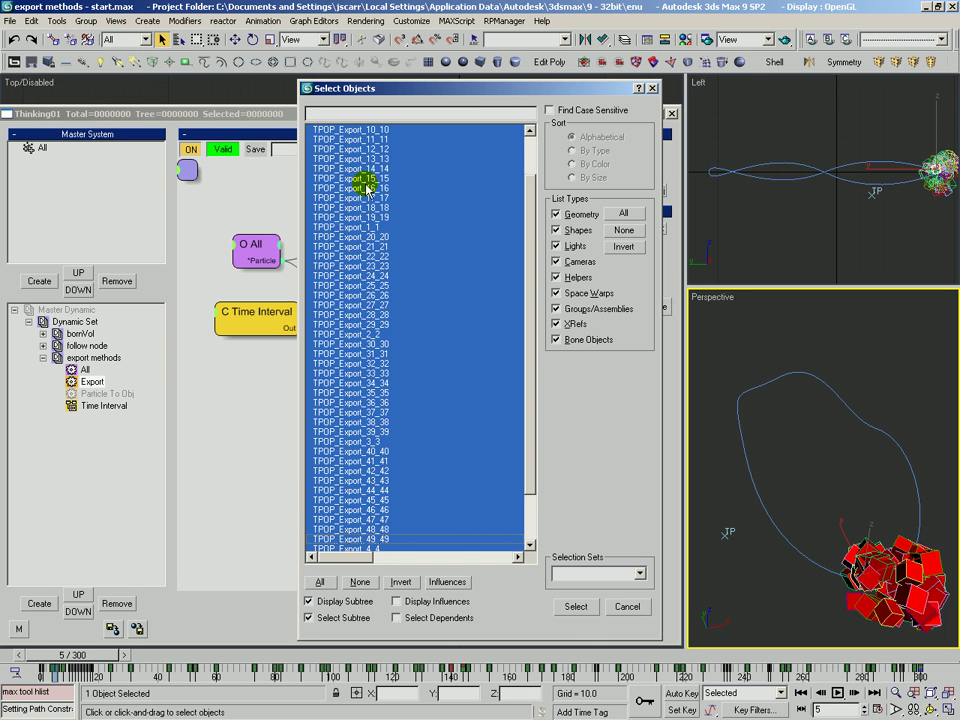
left_click(575, 606)
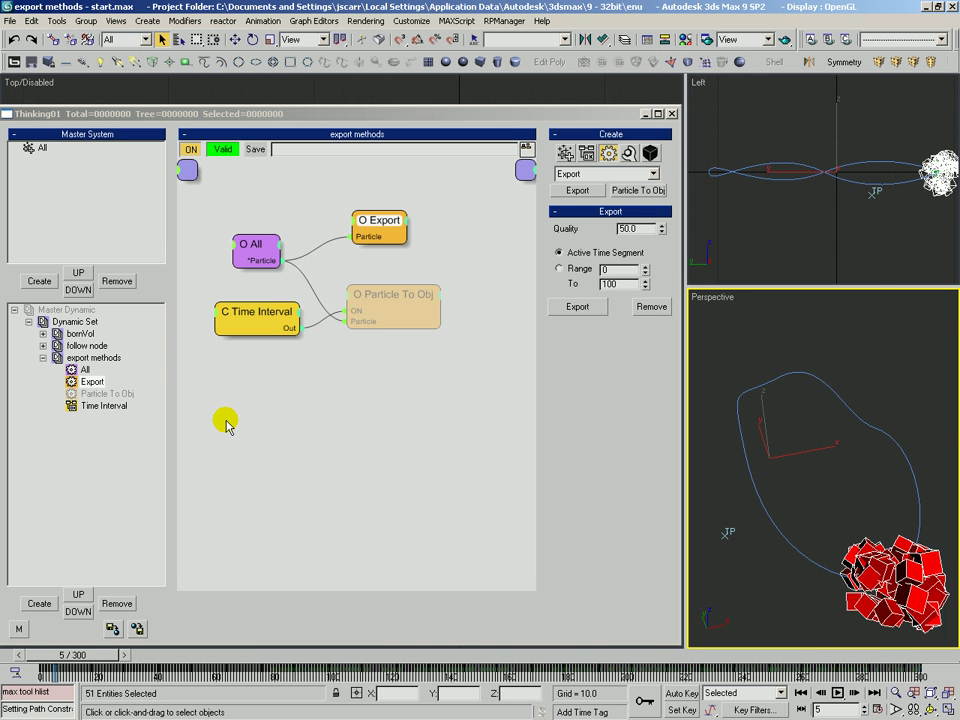
key("m")
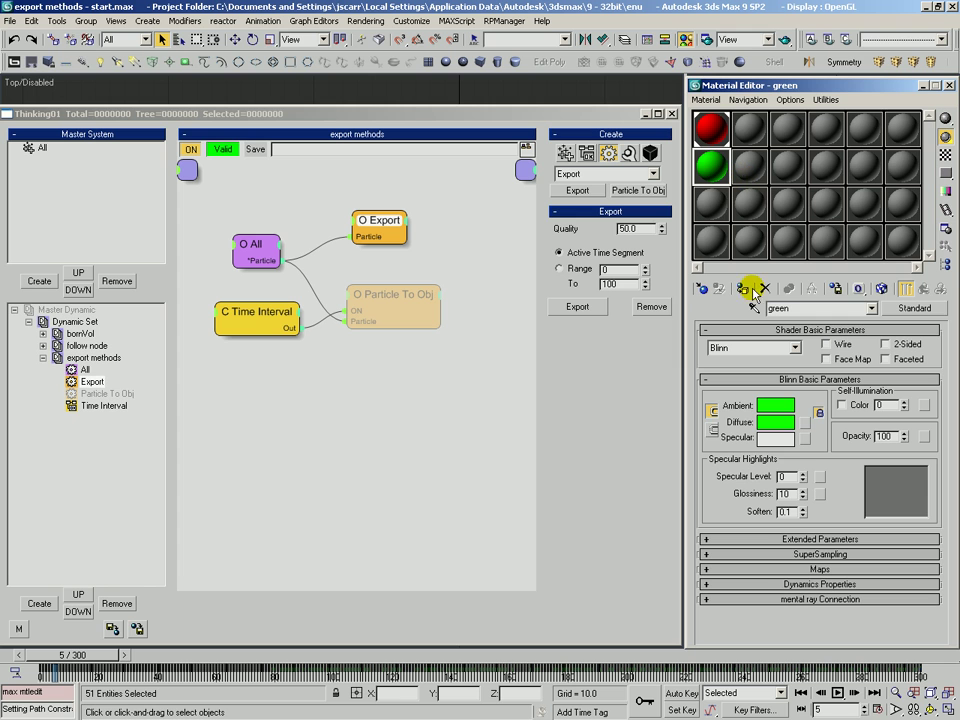
left_click(738, 286)
left_click(950, 86)
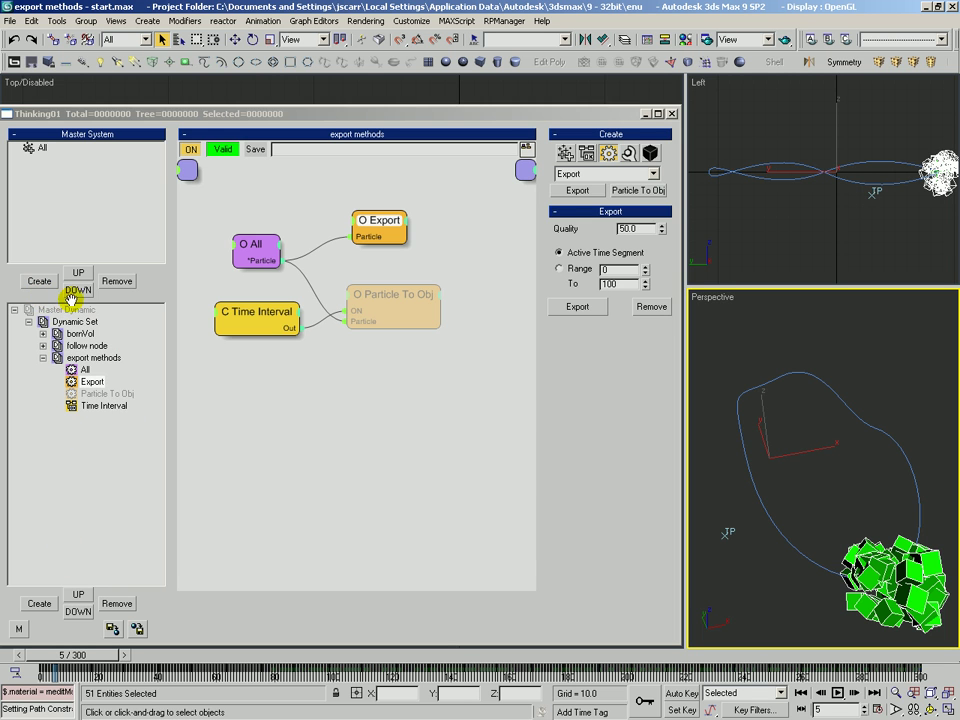
Step: With the Master Dynamic enabled, compare the green exported cubes with the red particles from frame 0 to frame 291
left_click_drag(71, 655, 19, 658)
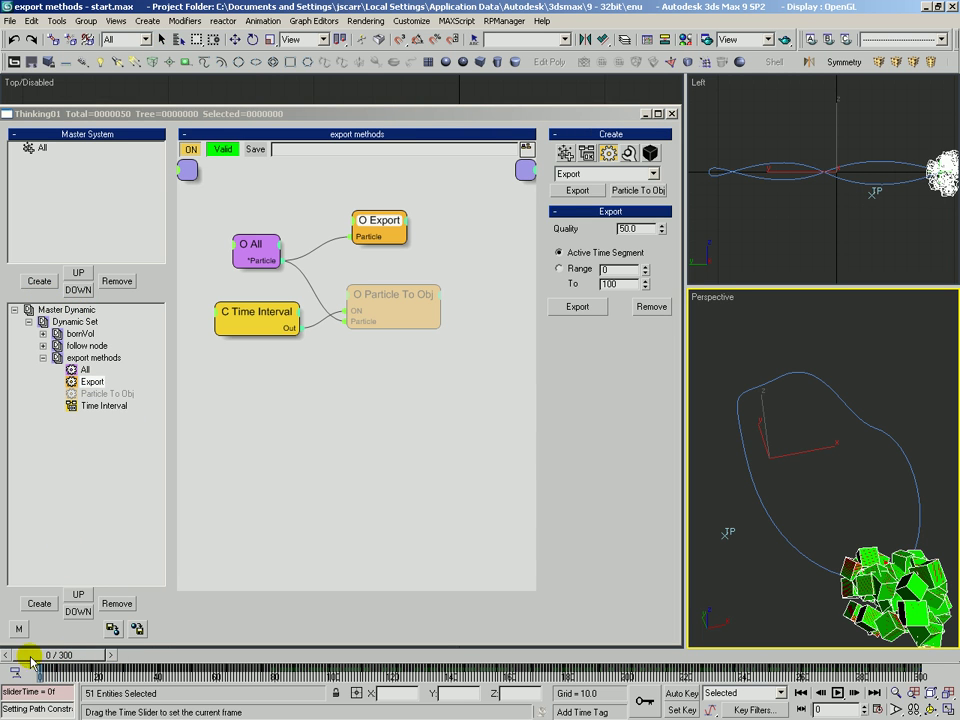
left_click(838, 508)
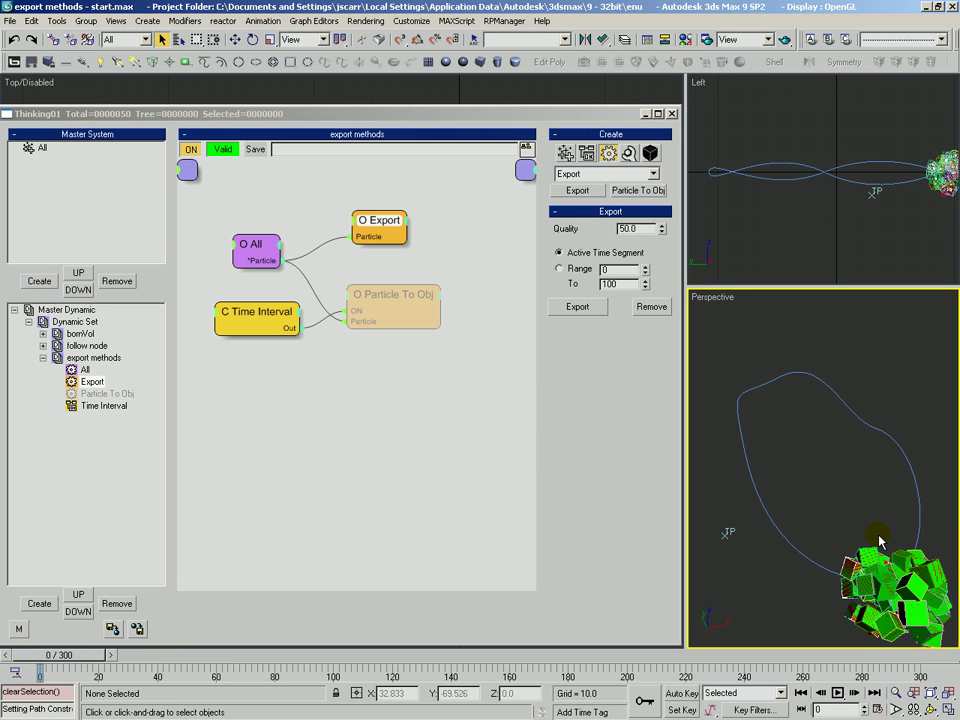
left_click_drag(80, 662, 115, 658)
middle_click_drag(786, 448, 822, 437)
left_click_drag(822, 438, 836, 440)
key("alt+z")
left_click_drag(836, 440, 838, 468)
key("ctrl+r")
key("q")
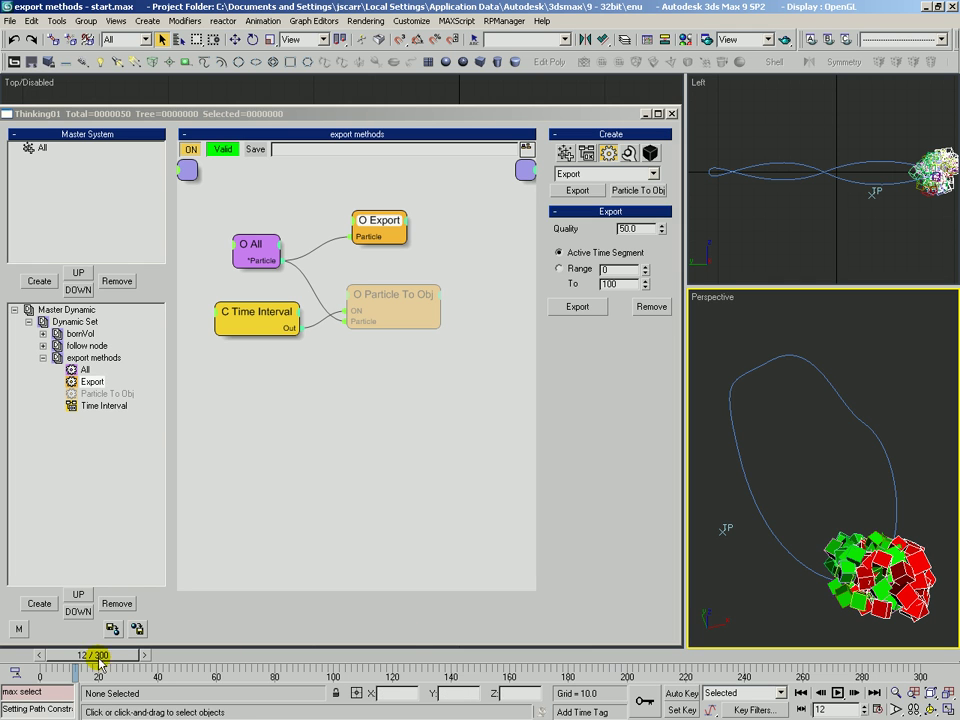
left_click_drag(105, 660, 893, 650)
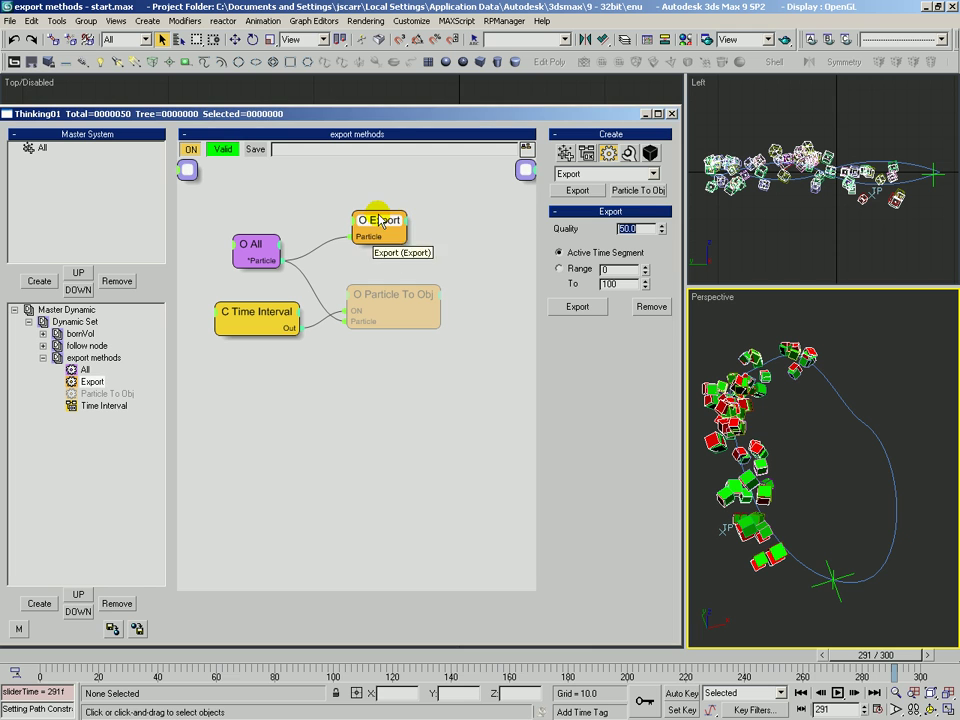
Step: Remove the exported objects with the Export operator and check the Select Objects list without choosing anything
left_click_drag(384, 225, 380, 221)
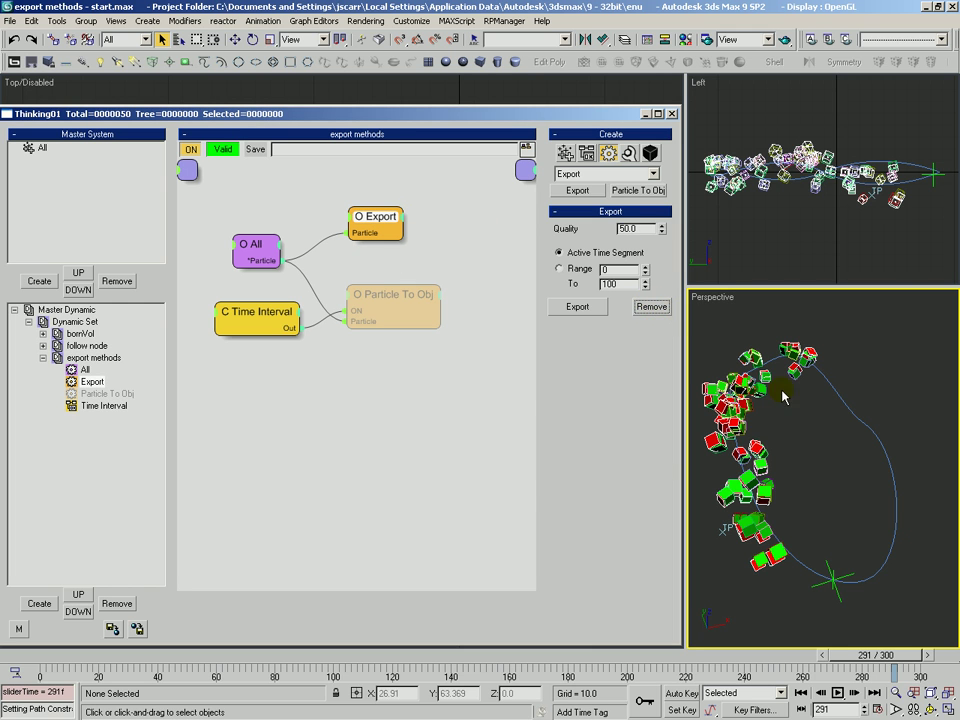
key("h")
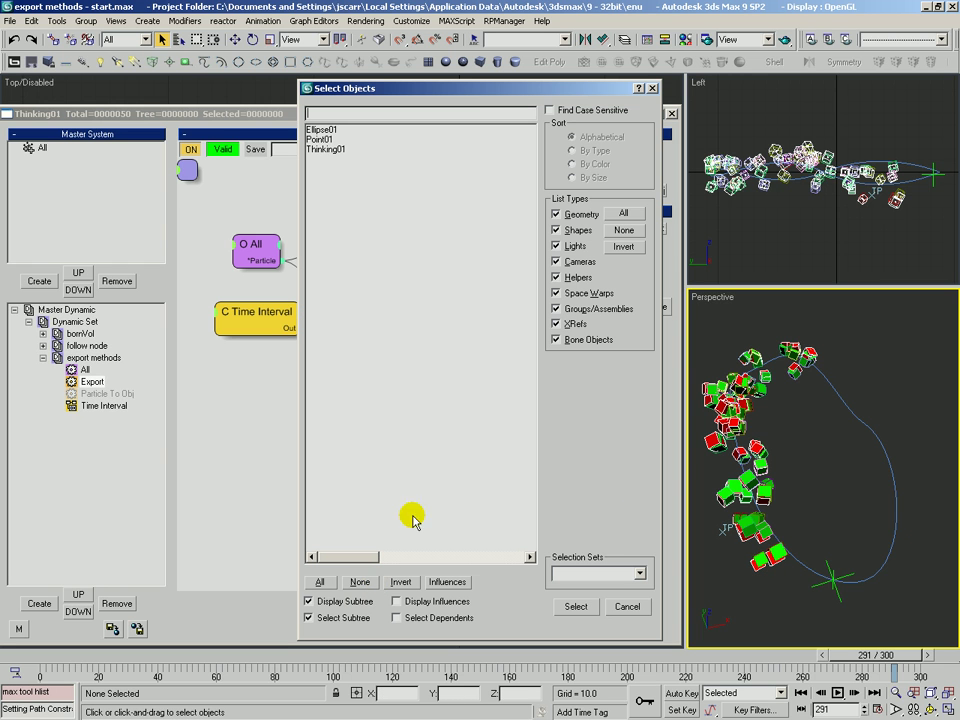
left_click(627, 606)
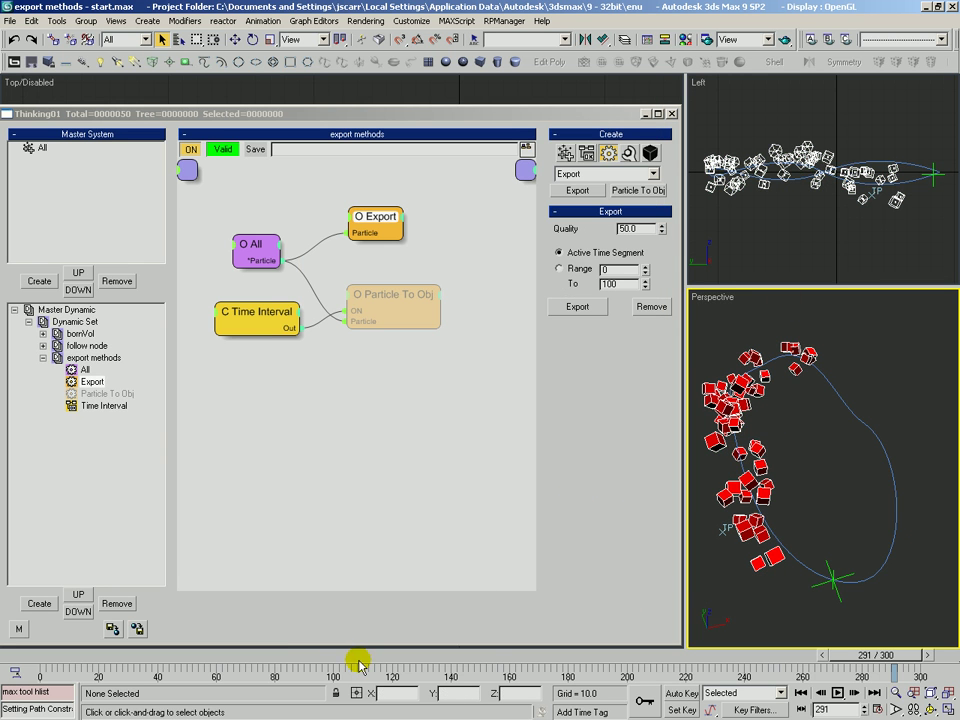
left_click_drag(356, 655, 594, 655)
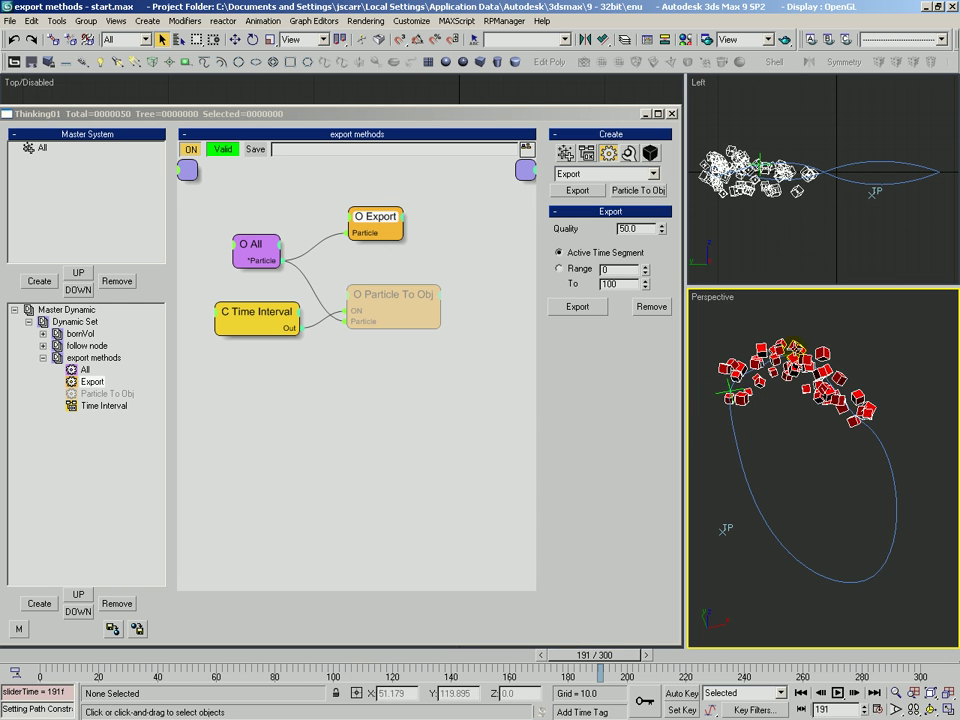
key("h")
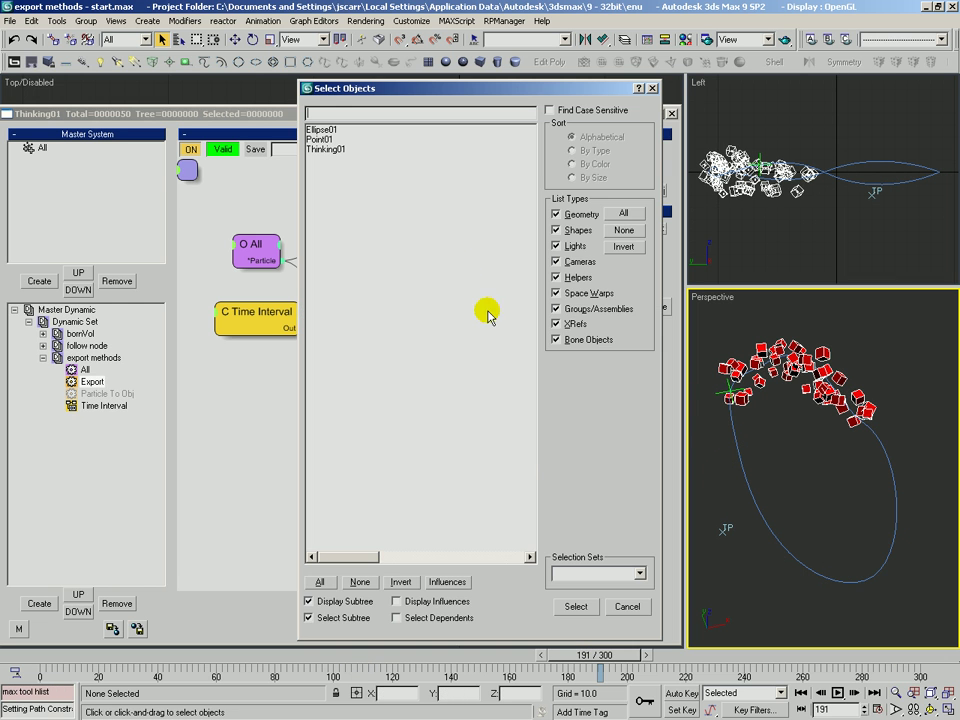
left_click(627, 607)
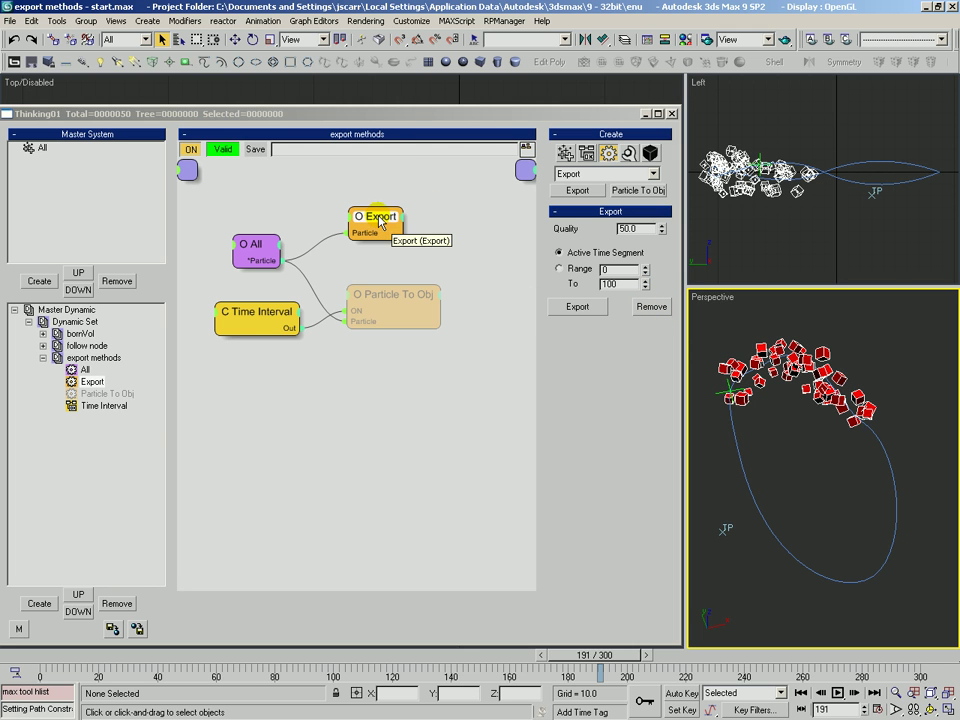
Step: Set the Export quality to 100 and export the particles over the active time segment
double_click(625, 229)
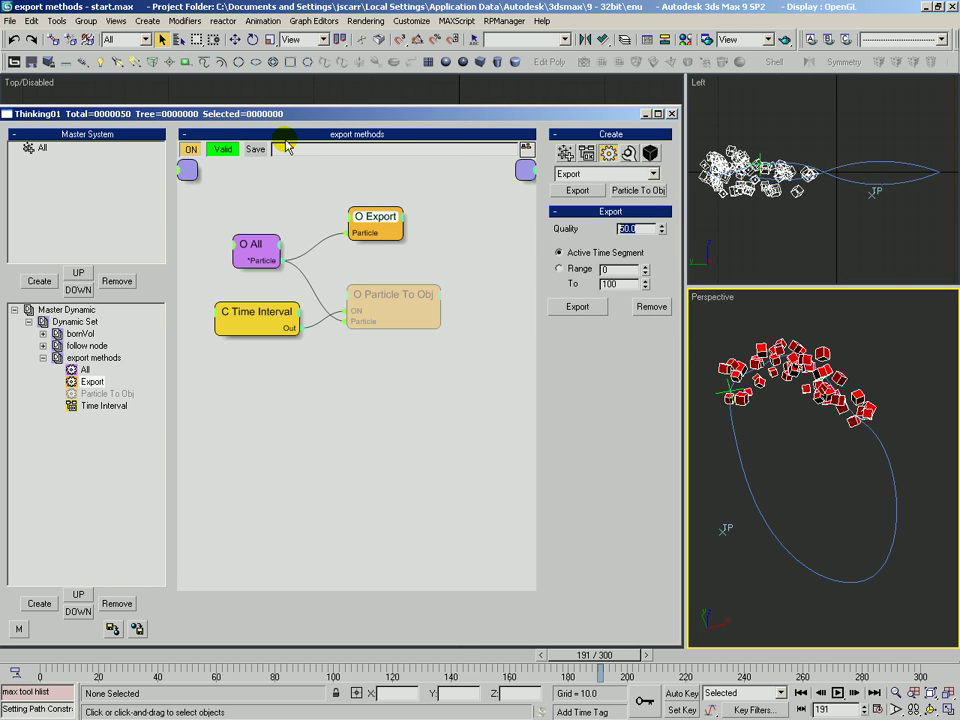
type("100")
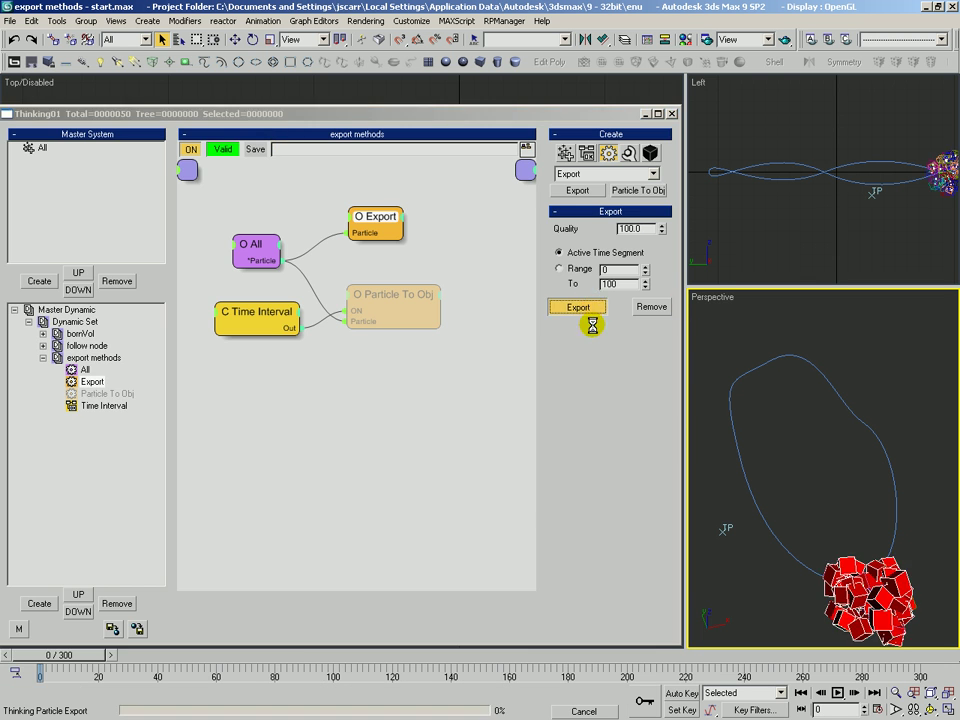
left_click(595, 306)
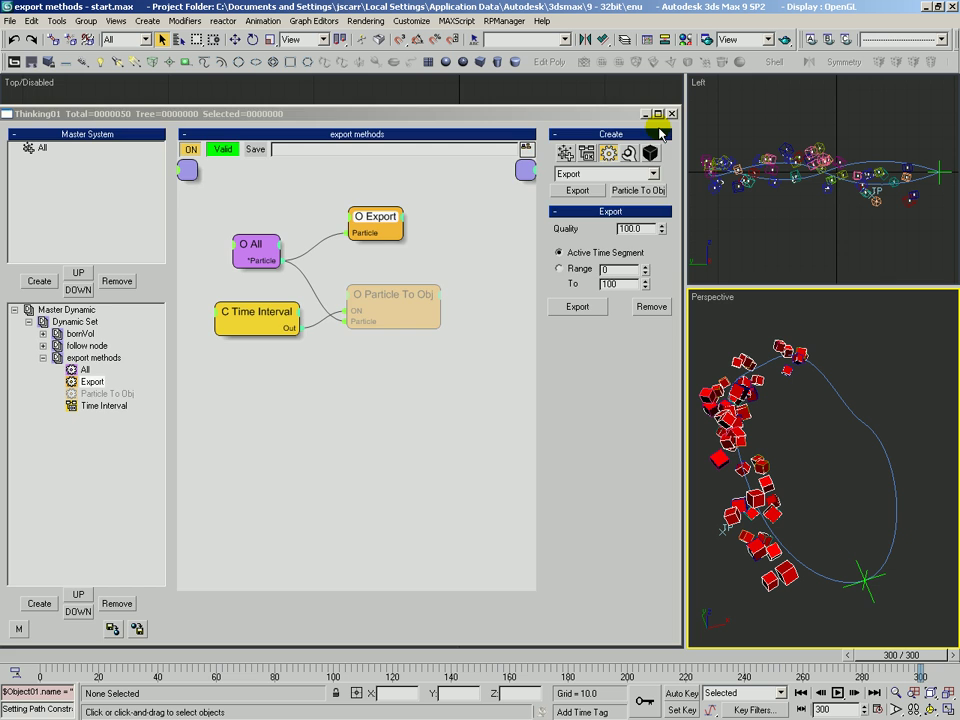
Step: Select the newly exported TPOP_Export hierarchy and apply the green material to its cubes
left_click(646, 115)
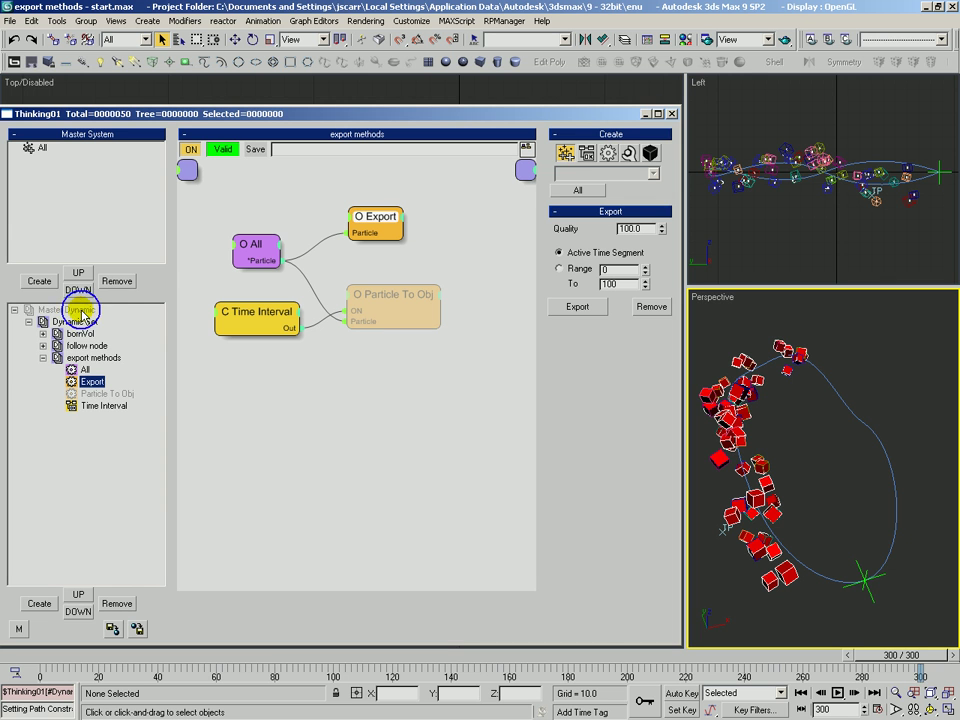
left_click(671, 114)
key("h")
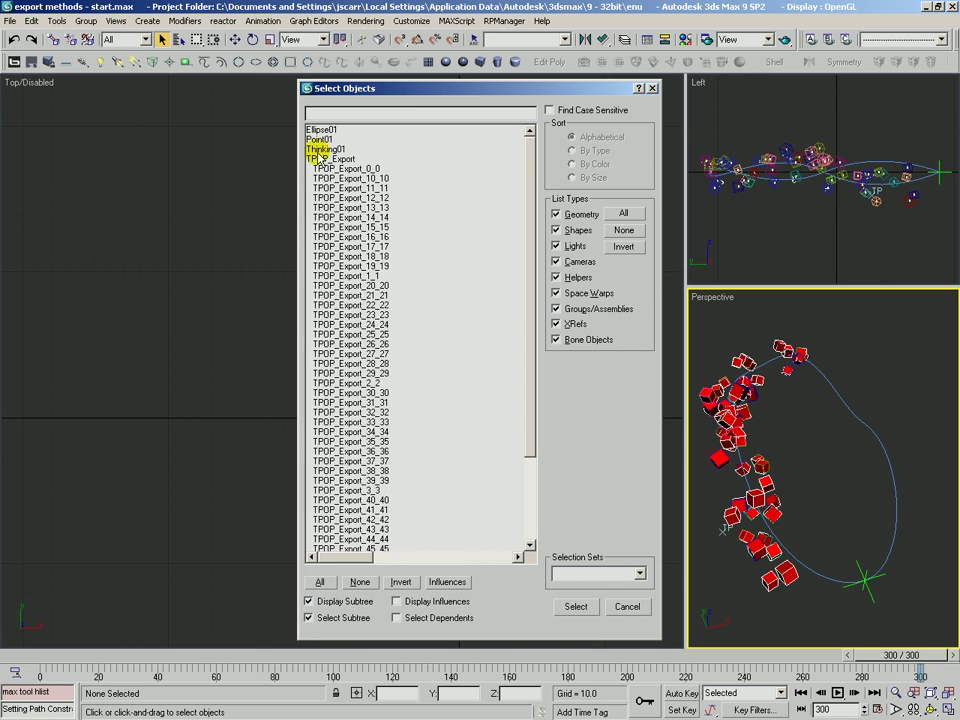
left_click(320, 158)
left_click(576, 606)
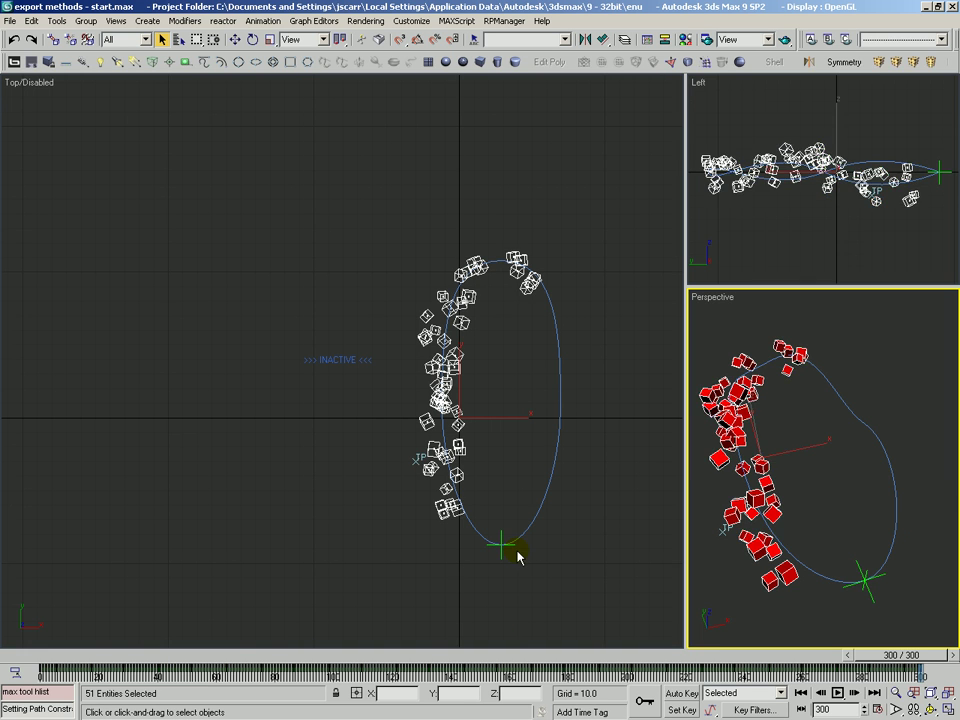
key("m")
left_click(745, 288)
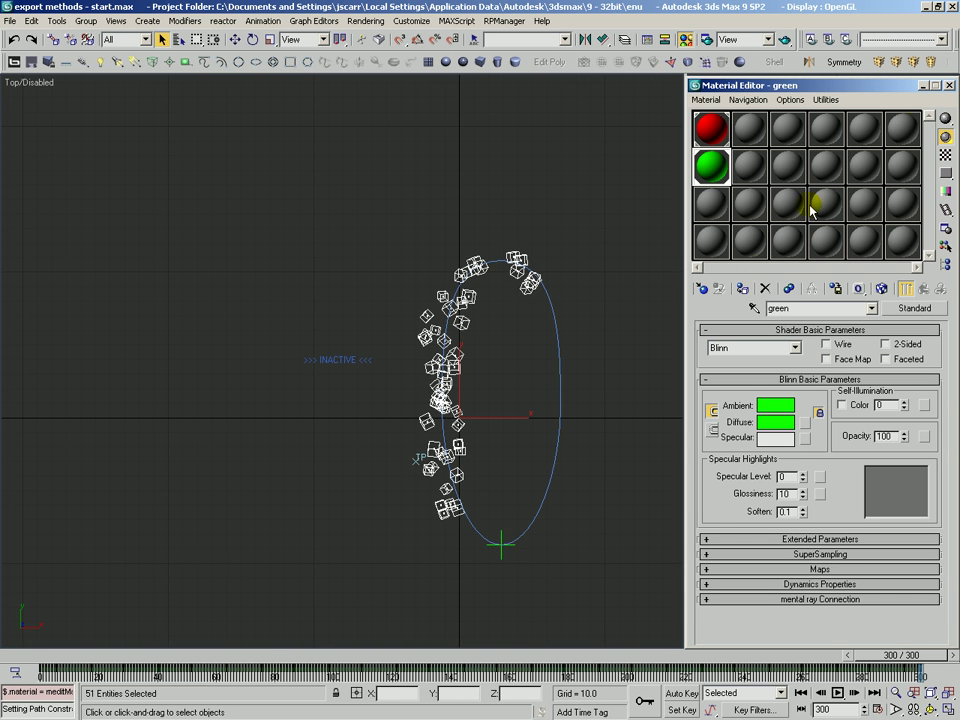
left_click(949, 84)
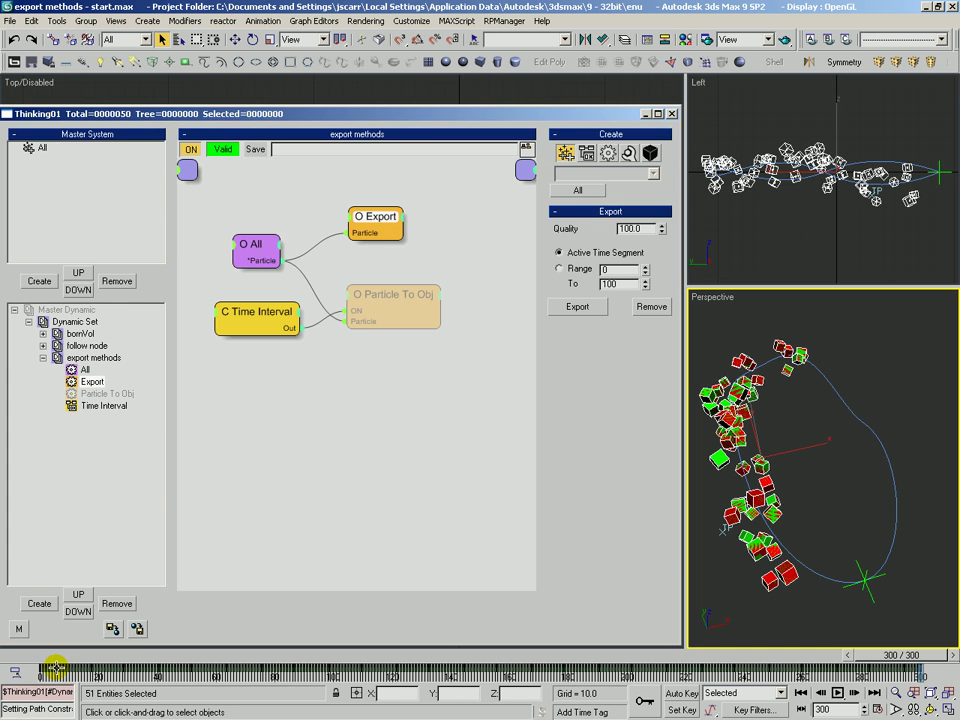
Step: Enable the Master Dynamic, return to frame 0 with nothing selected, and shade the Perspective view without edged faces
left_click_drag(60, 662, 142, 656)
left_click(92, 381)
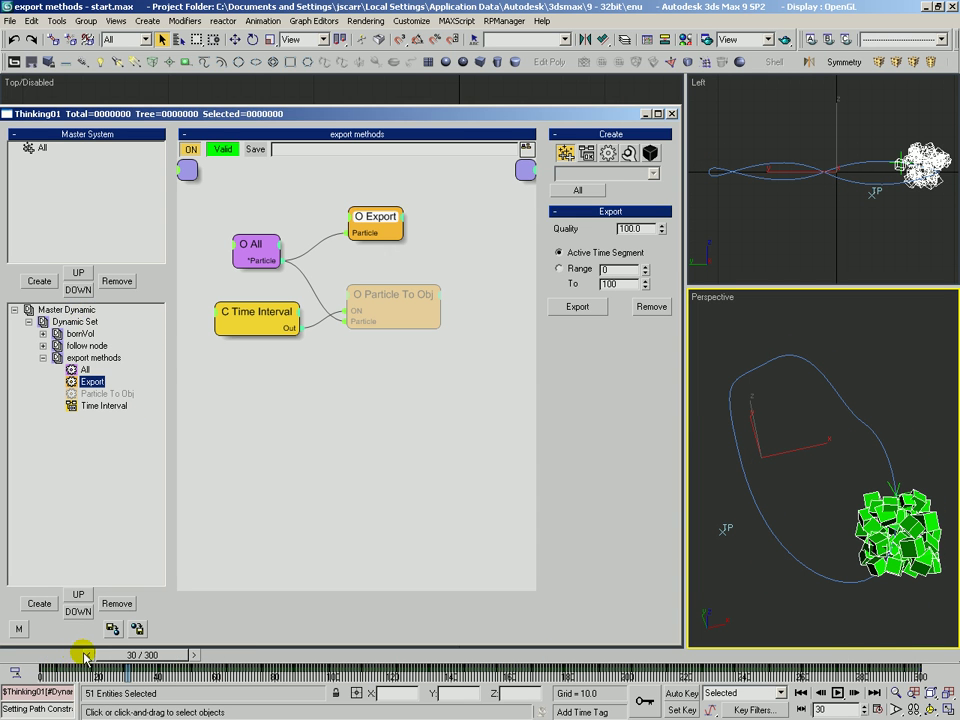
left_click_drag(80, 655, 55, 655)
left_click(851, 493)
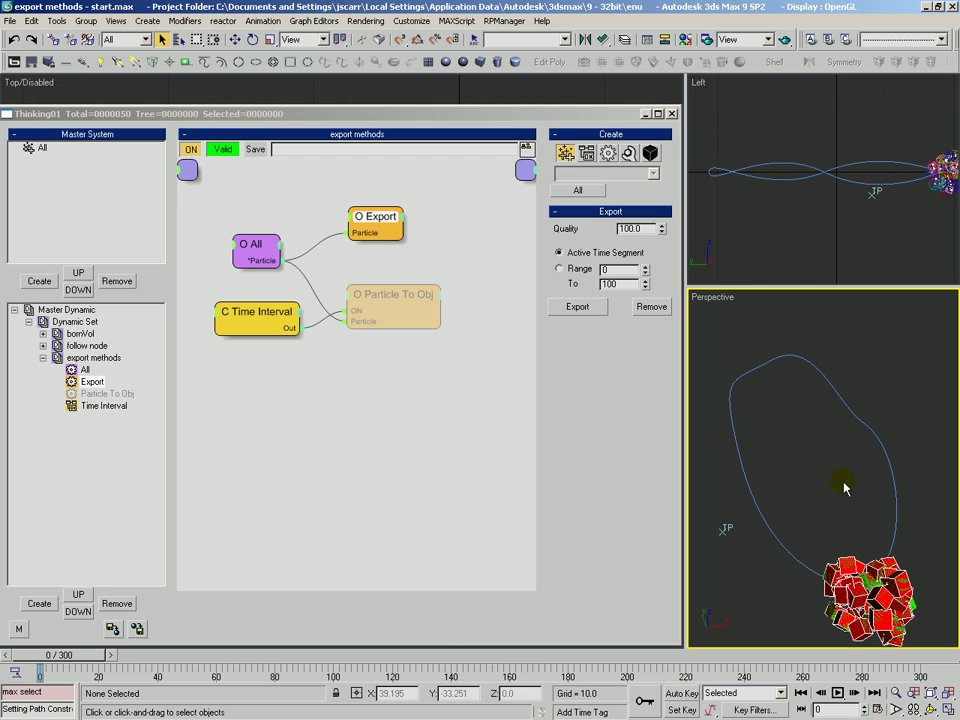
middle_click_drag(851, 493, 733, 566)
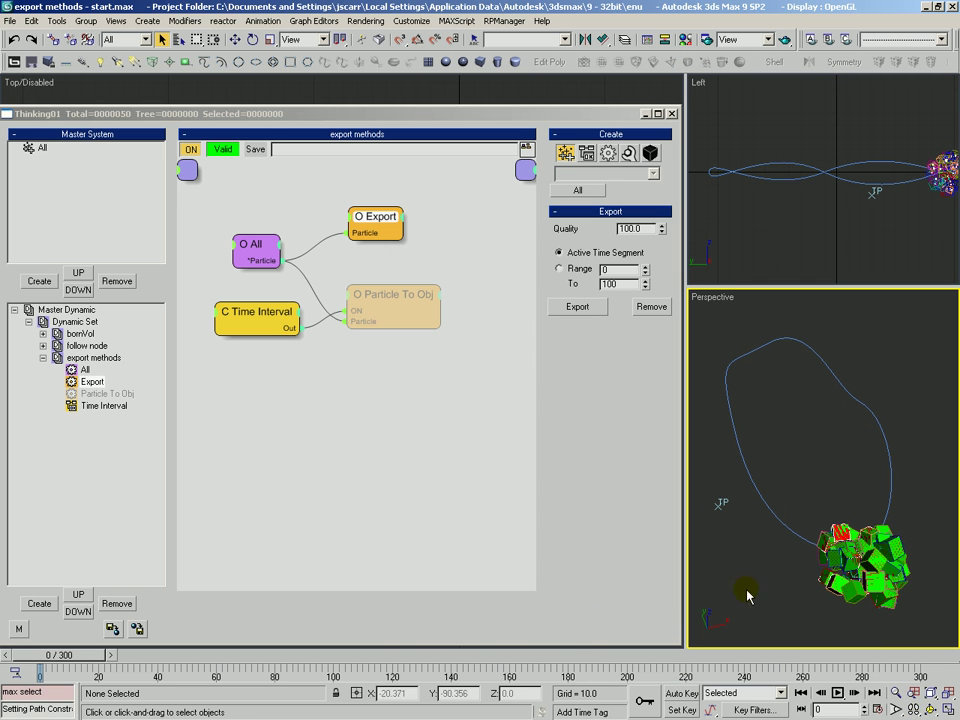
key("F3")
key("F4")
key("F3")
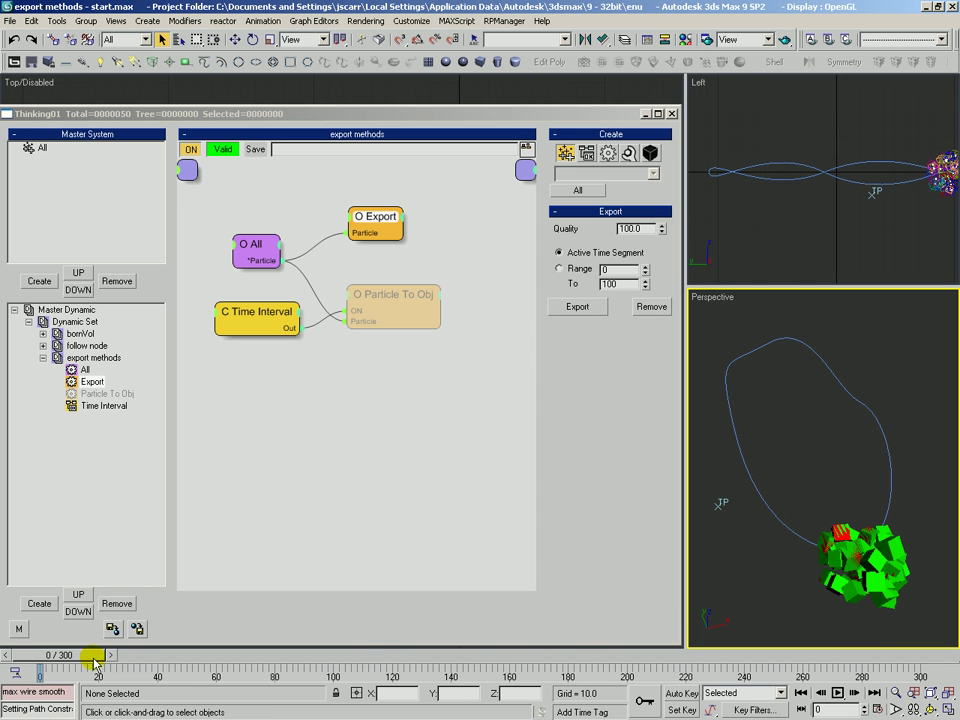
Step: Examine how closely the re-exported green cubes overlap the red particles up close and through frame 300
left_click_drag(82, 655, 113, 666)
key("alt+z")
left_click_drag(782, 532, 803, 543)
key("ctrl+r")
key("q")
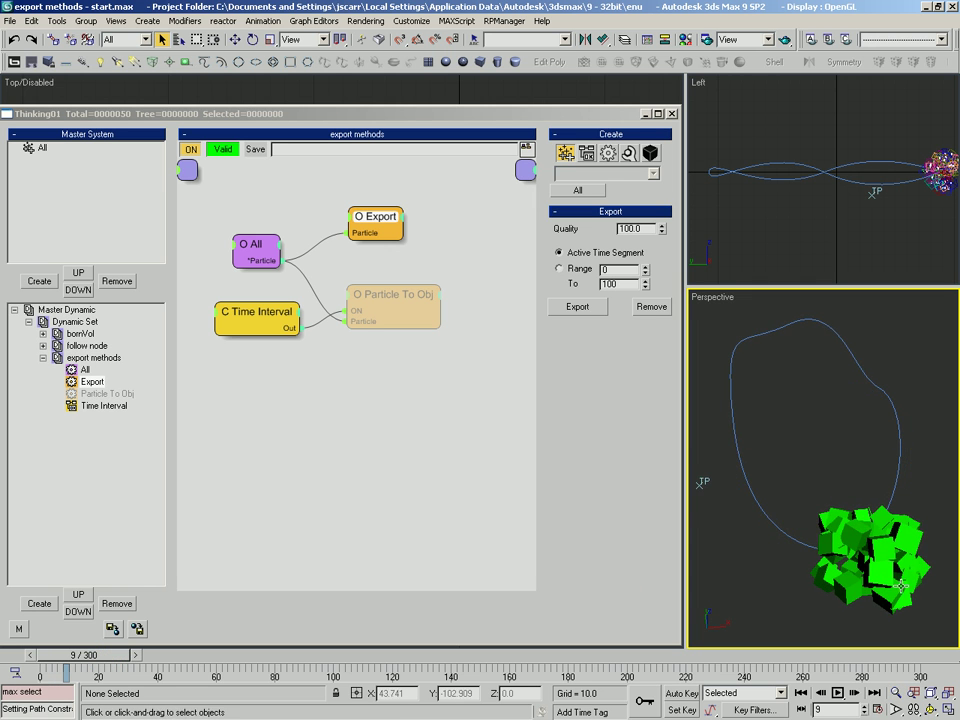
key("alt+z")
left_click_drag(895, 586, 871, 569)
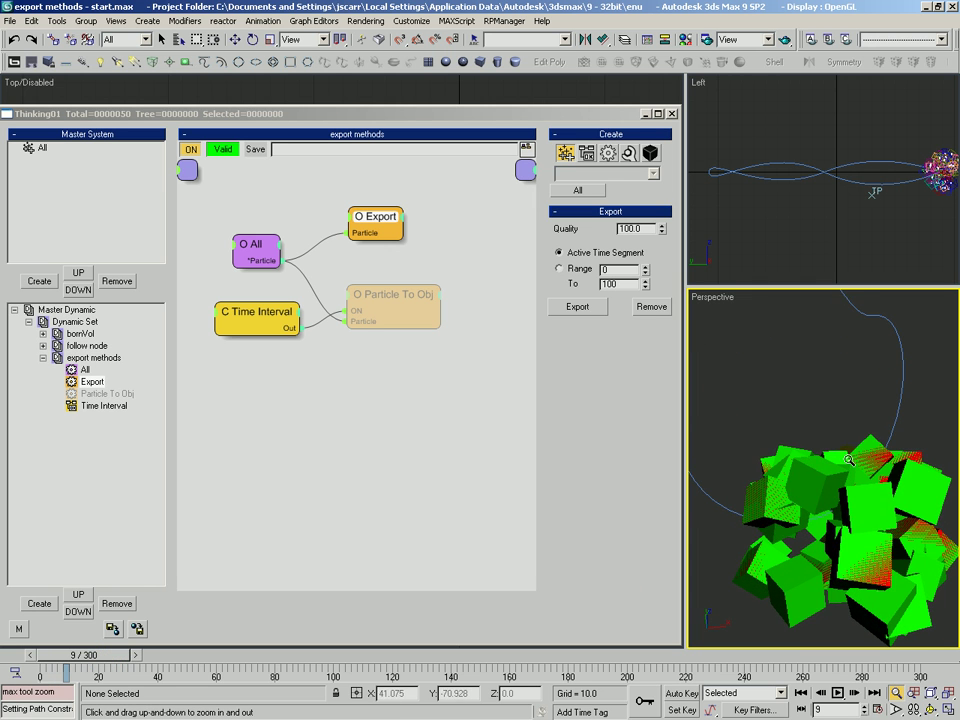
left_click_drag(857, 460, 838, 485)
middle_click_drag(836, 448, 855, 486)
left_click_drag(851, 469, 850, 478)
left_click_drag(128, 658, 953, 665)
middle_click_drag(774, 462, 760, 422, "alt")
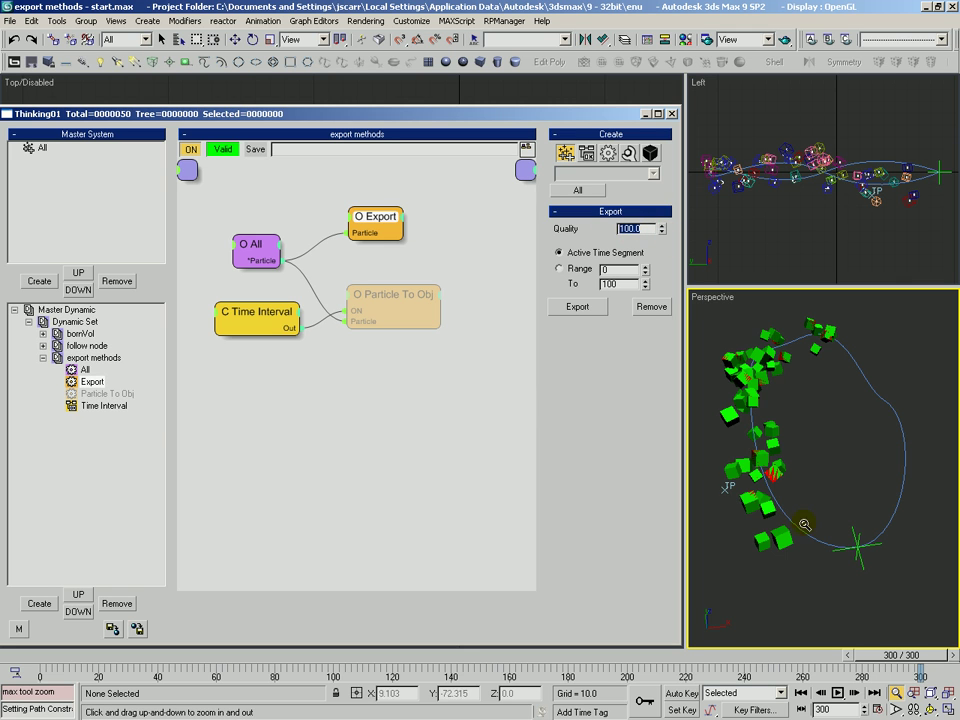
Step: Disable the Master Dynamic, return to frame 0, and select a single exported cube in the shaded Perspective view
double_click(74, 309)
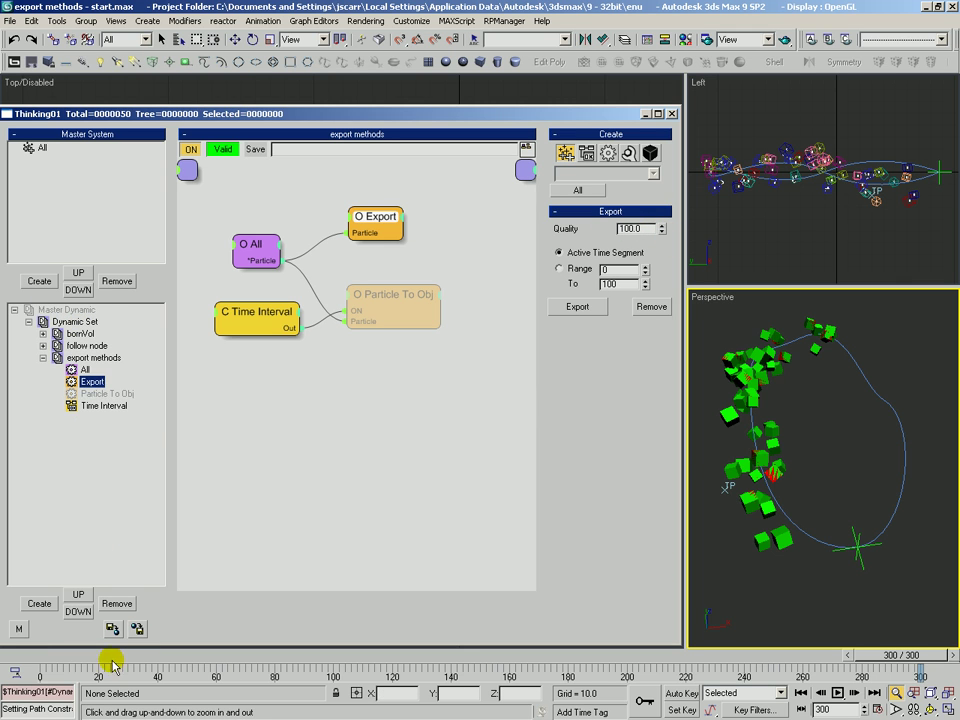
left_click_drag(80, 660, 6, 662)
right_click(850, 538)
key("F3")
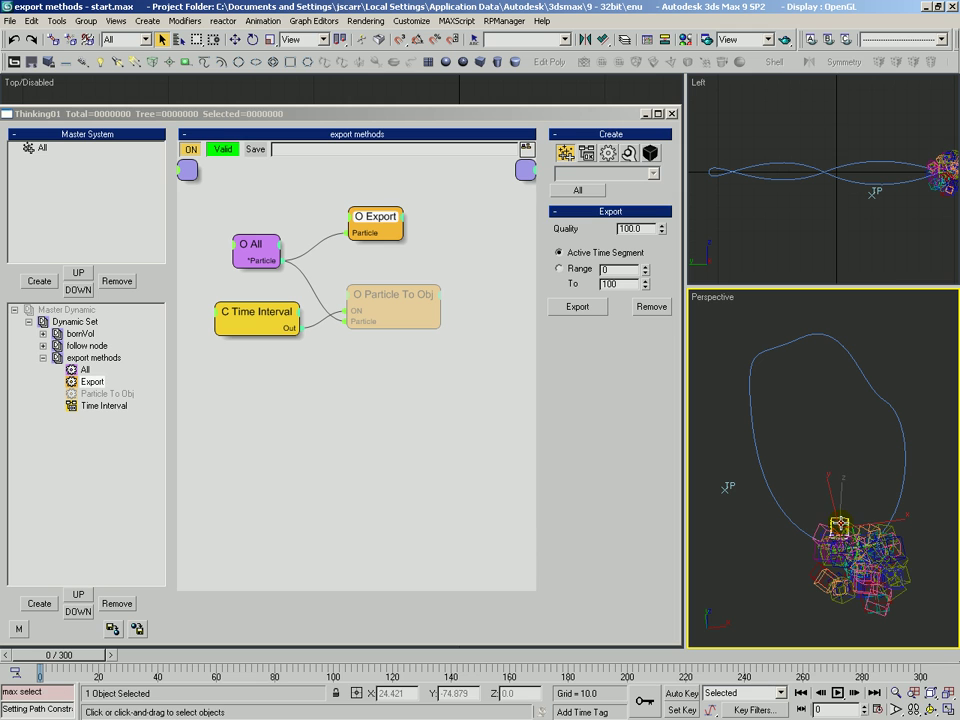
left_click(841, 527)
key("F3")
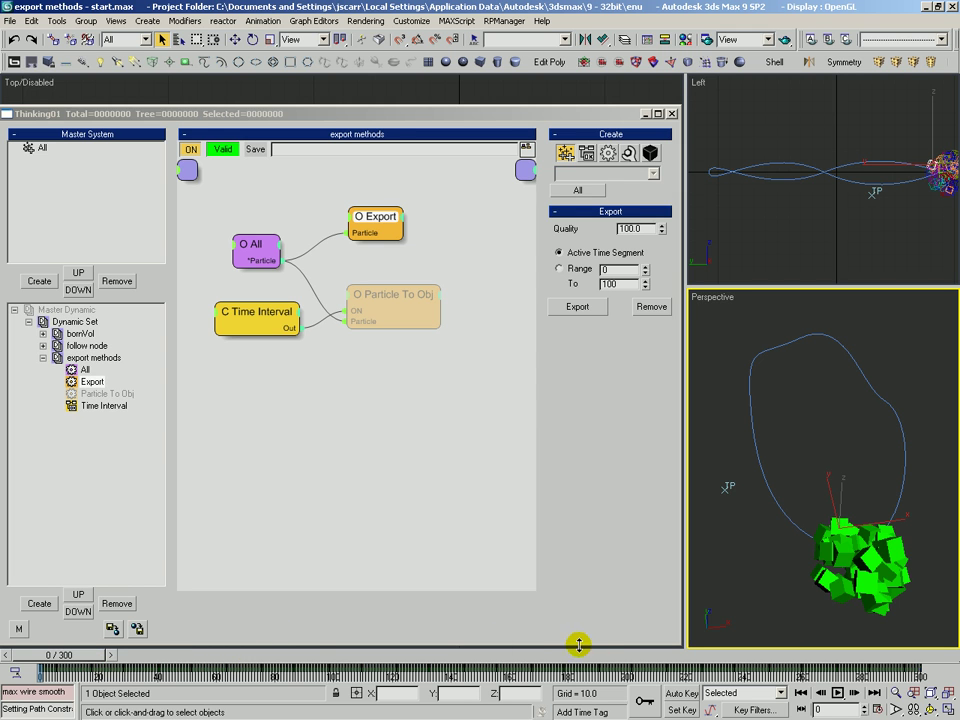
Step: Set the animation's end time to 100 in the time configuration, and then restore it to 300
left_click(877, 709)
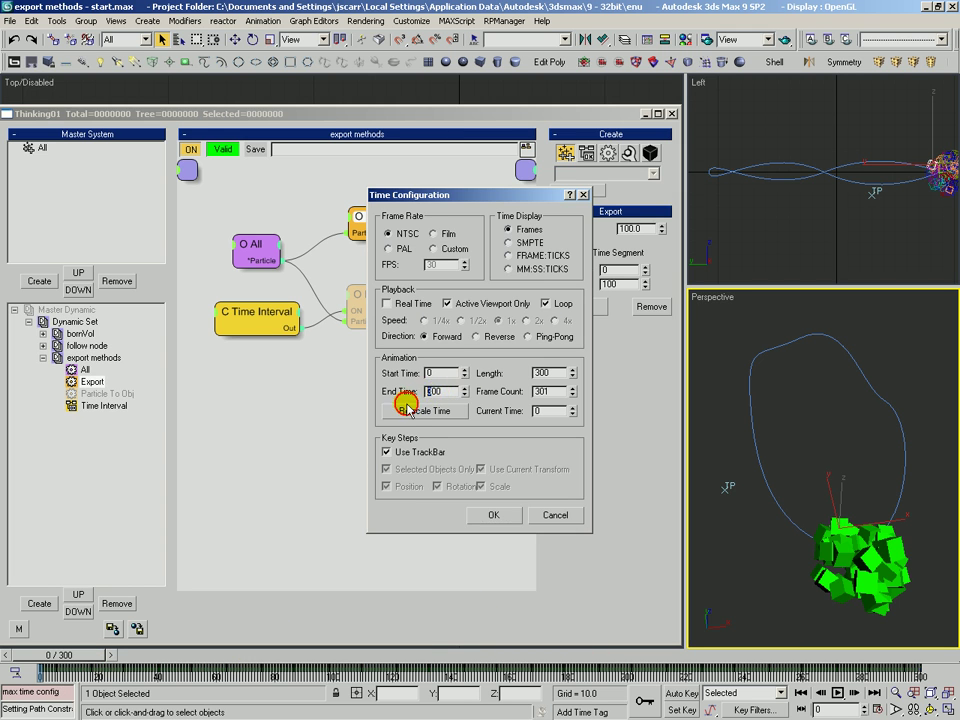
left_click(493, 514)
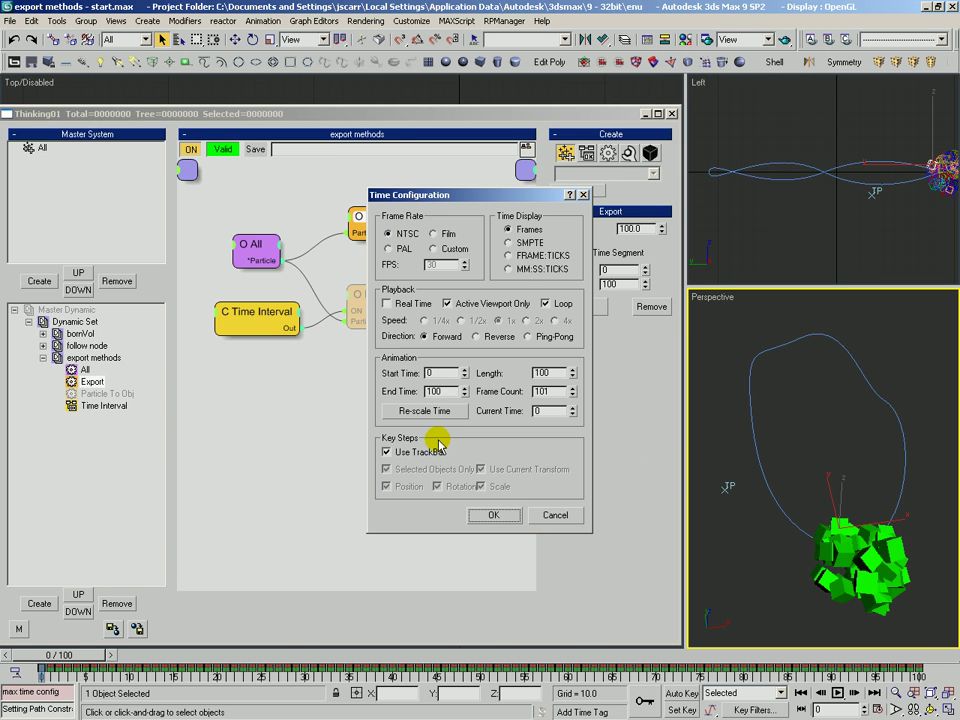
double_click(438, 391)
type("300")
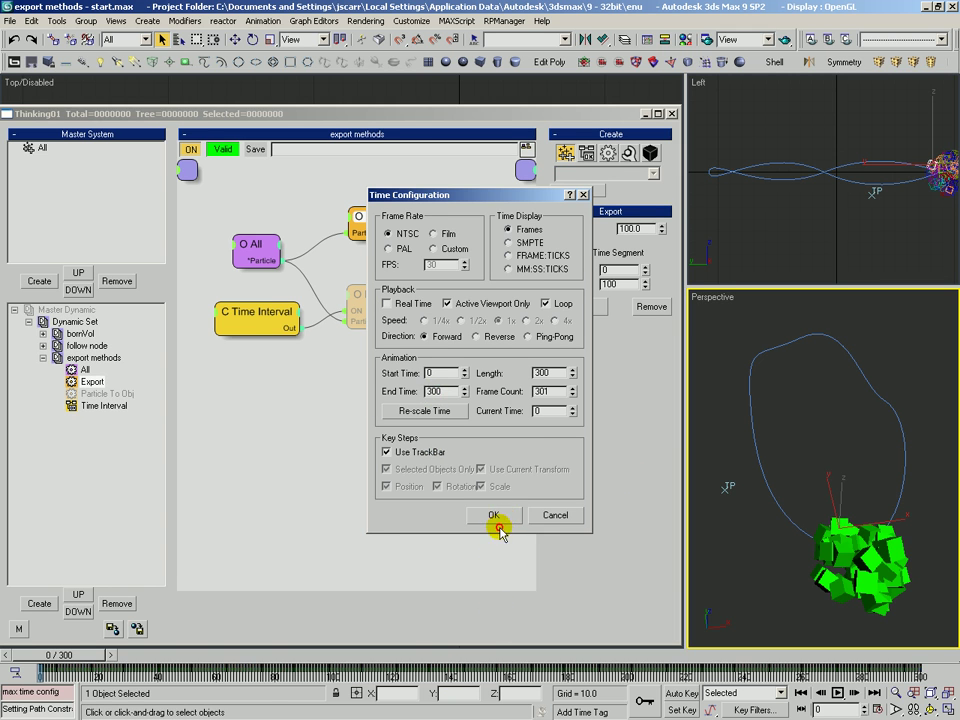
key("Return")
Step: Scrub the timeline back to frame 0 and display the Export operator's settings
left_click_drag(131, 664, 40, 665)
left_click(430, 296)
left_click_drag(378, 224, 378, 220)
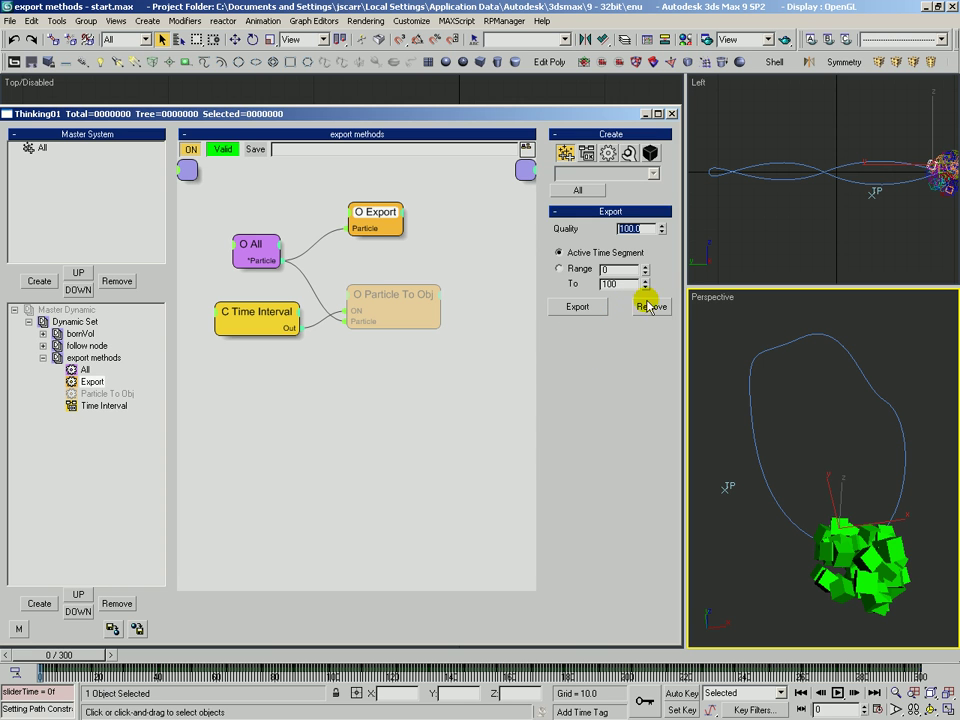
Step: Select only the TPOP_Export parent helper by name, with Select Subtree turned off
key("h")
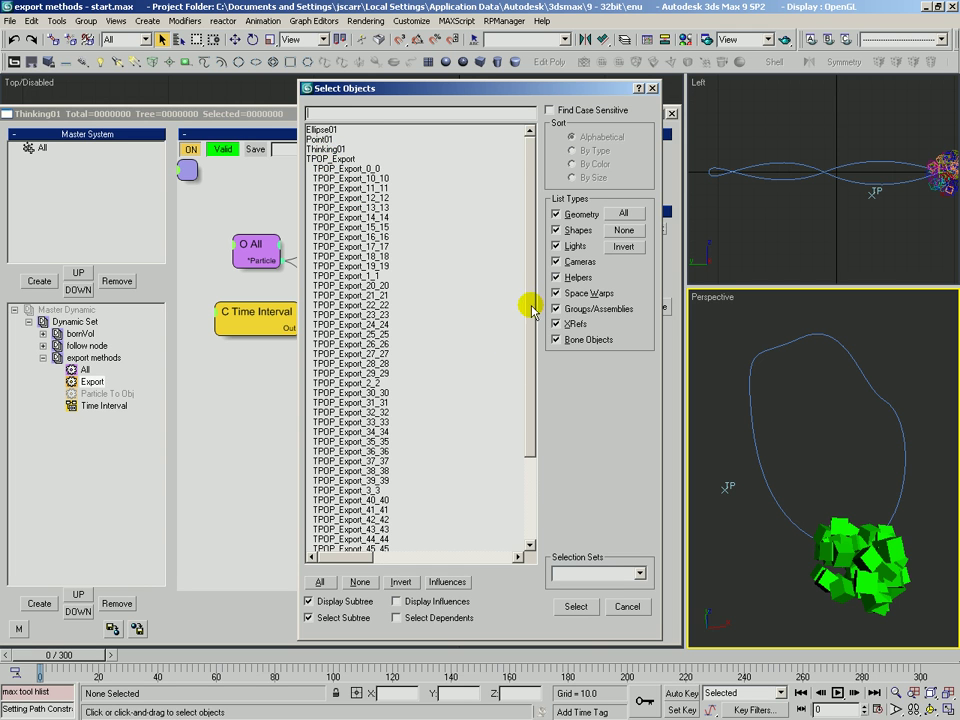
scroll(448, 531, "down", 4)
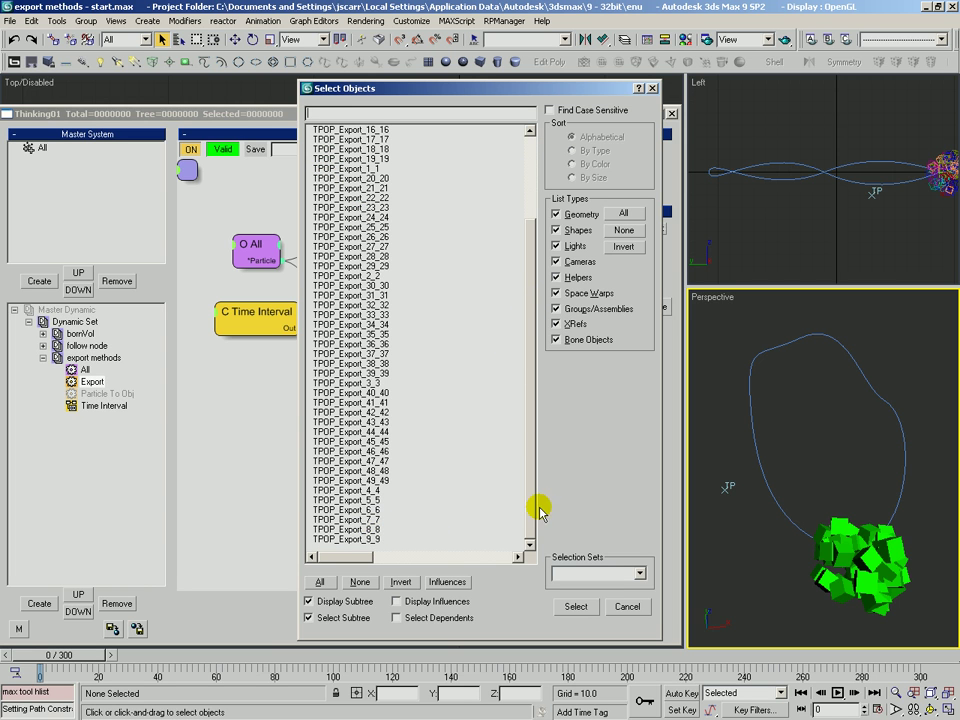
scroll(540, 508, "up", 4)
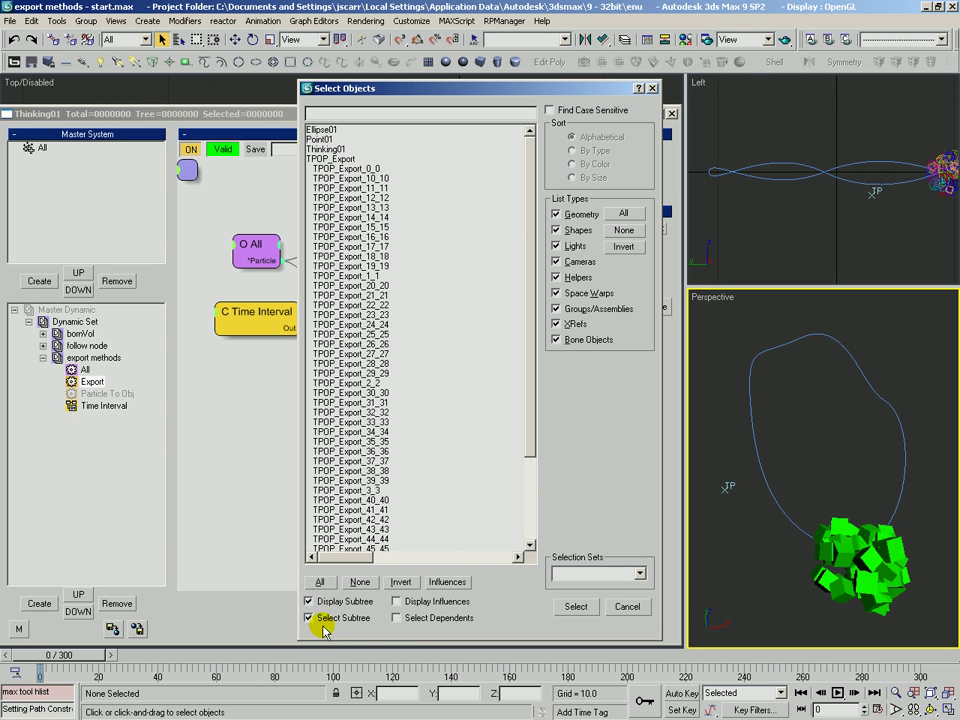
left_click(340, 159)
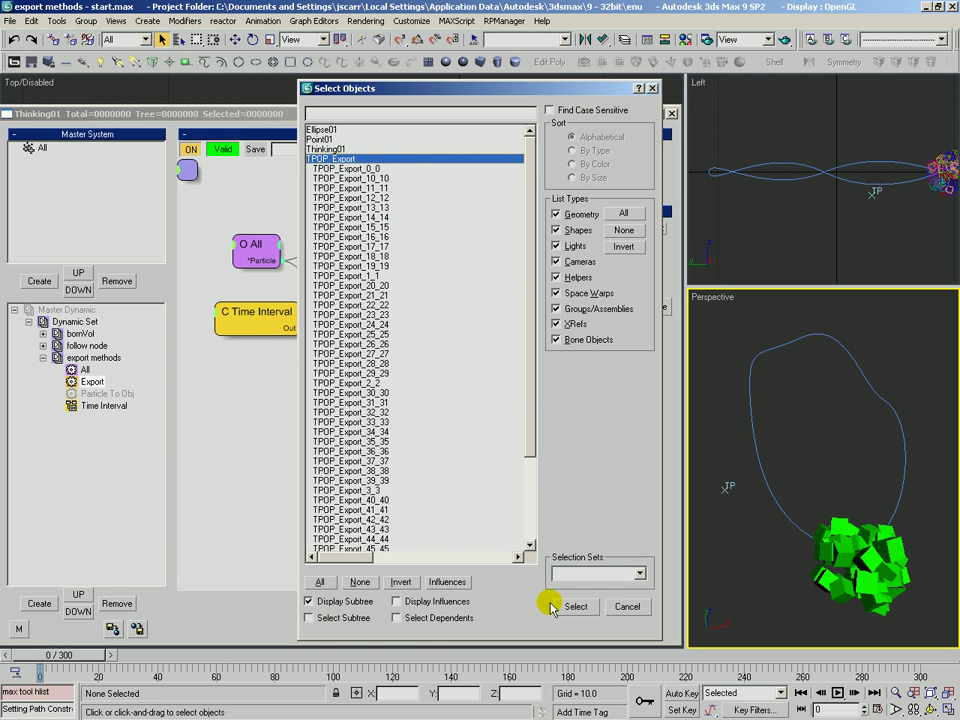
left_click(580, 607)
Step: Enable the Master Dynamic with the particle path seen from a lower angle in the Perspective view
key("ctrl+r")
left_click_drag(784, 452, 768, 409)
key("alt+z")
middle_click_drag(768, 409, 773, 404, "ctrl+alt")
left_click_drag(775, 394, 775, 343)
middle_click_drag(785, 388, 789, 414, "alt")
left_click_drag(789, 414, 795, 422)
right_click(64, 311)
Step: Move the TPOP_Export helper up along Z to about 10.8, checking the offset cubes at different frames
left_click_drag(60, 657, 530, 677)
key("w")
left_click_drag(770, 369, 746, 392)
left_click_drag(226, 665, 45, 655)
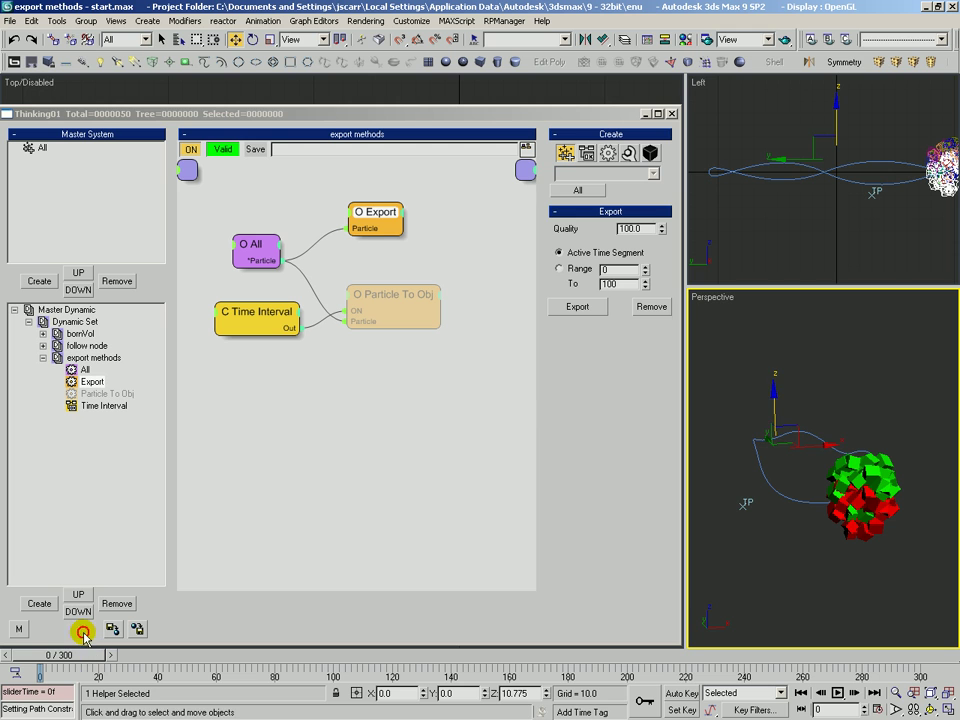
Step: Set the TPOP_Export helper's absolute world Z position to 0 and clear the selection
key("F12")
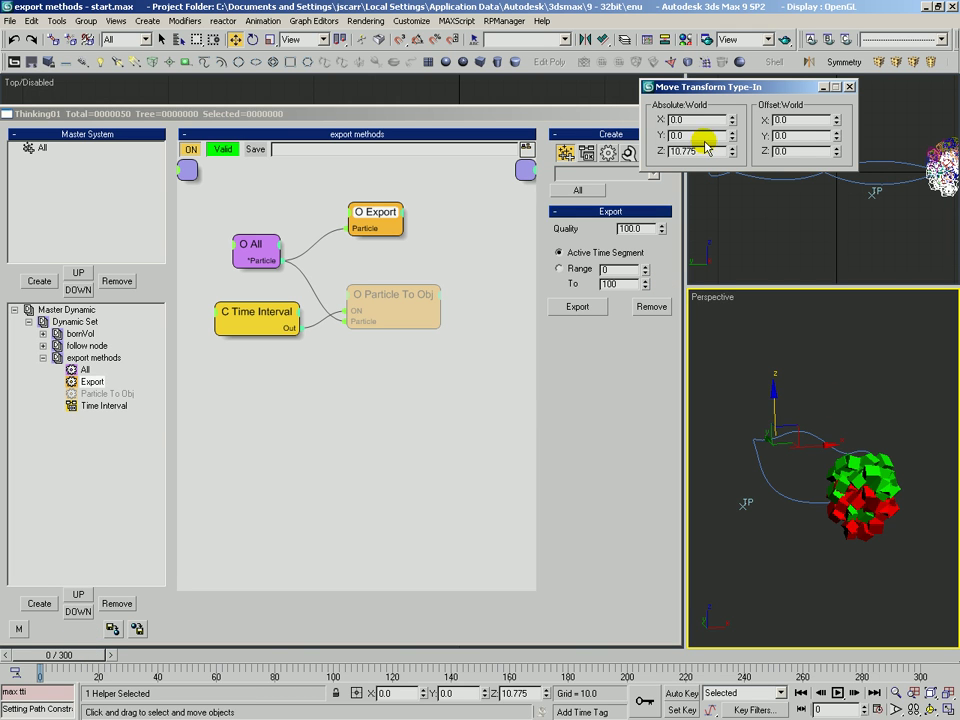
double_click(703, 147)
type("0")
key("Return")
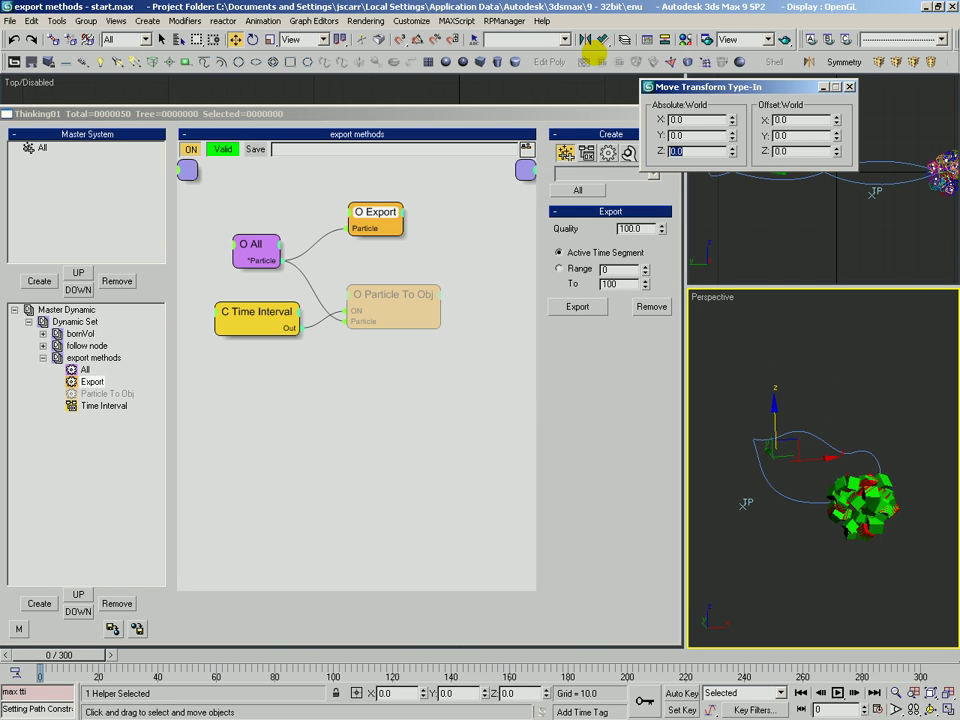
left_click(849, 87)
left_click(806, 368)
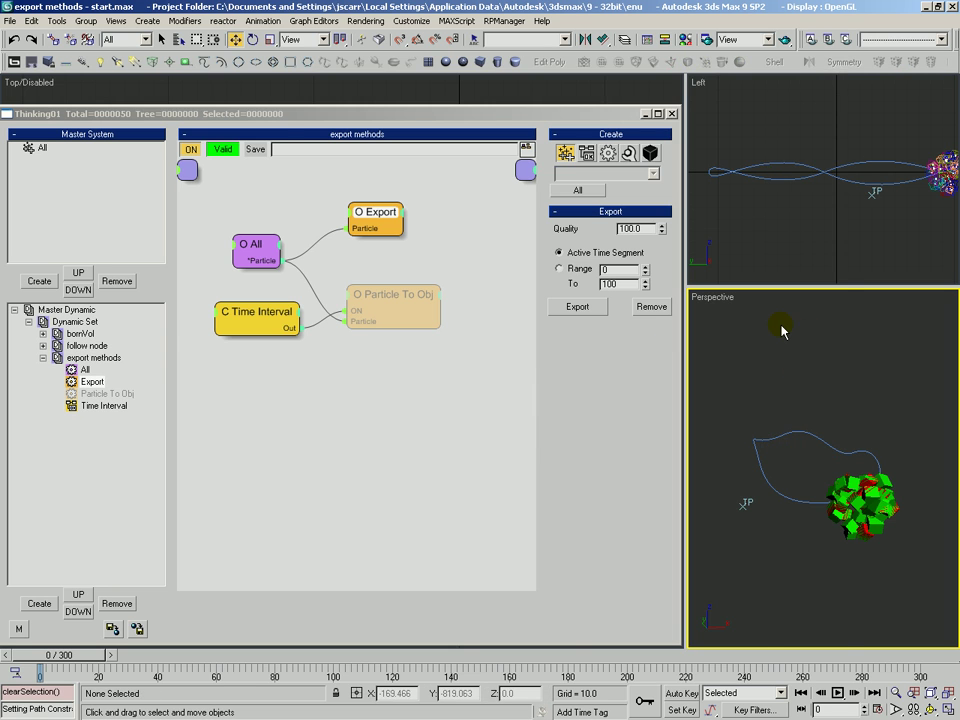